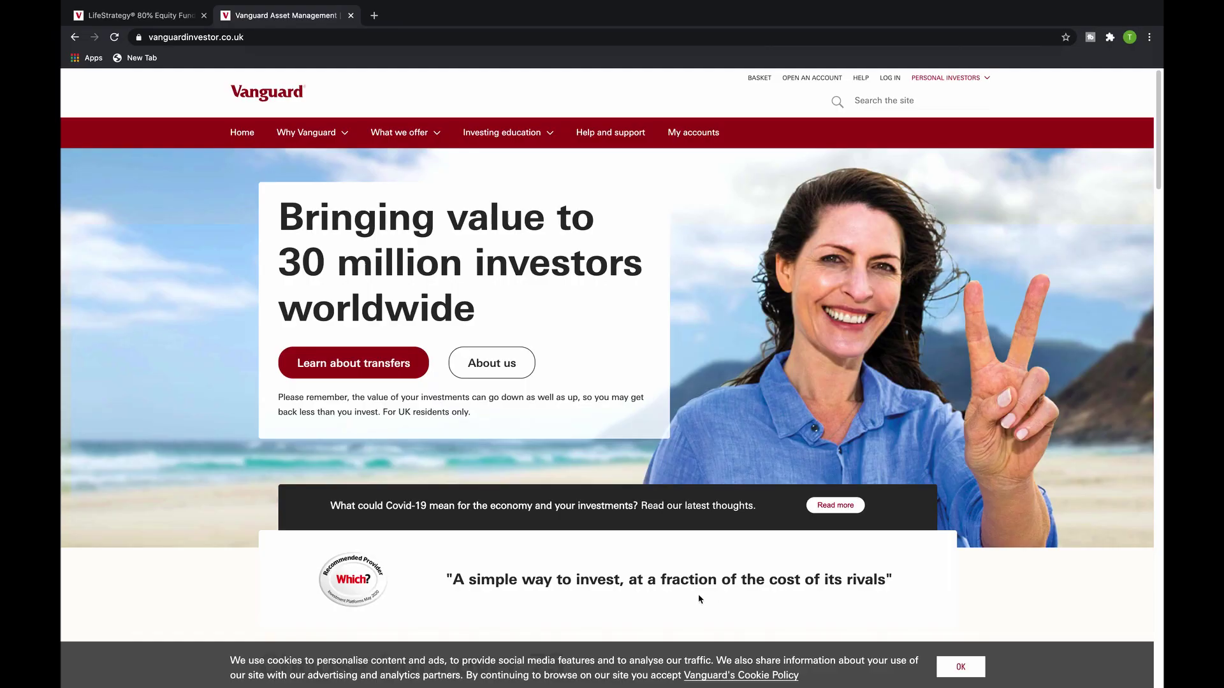
Go to LifeStrategy funds under What we offer and scroll to the five funds, 20% to 100% Equity
click(437, 133)
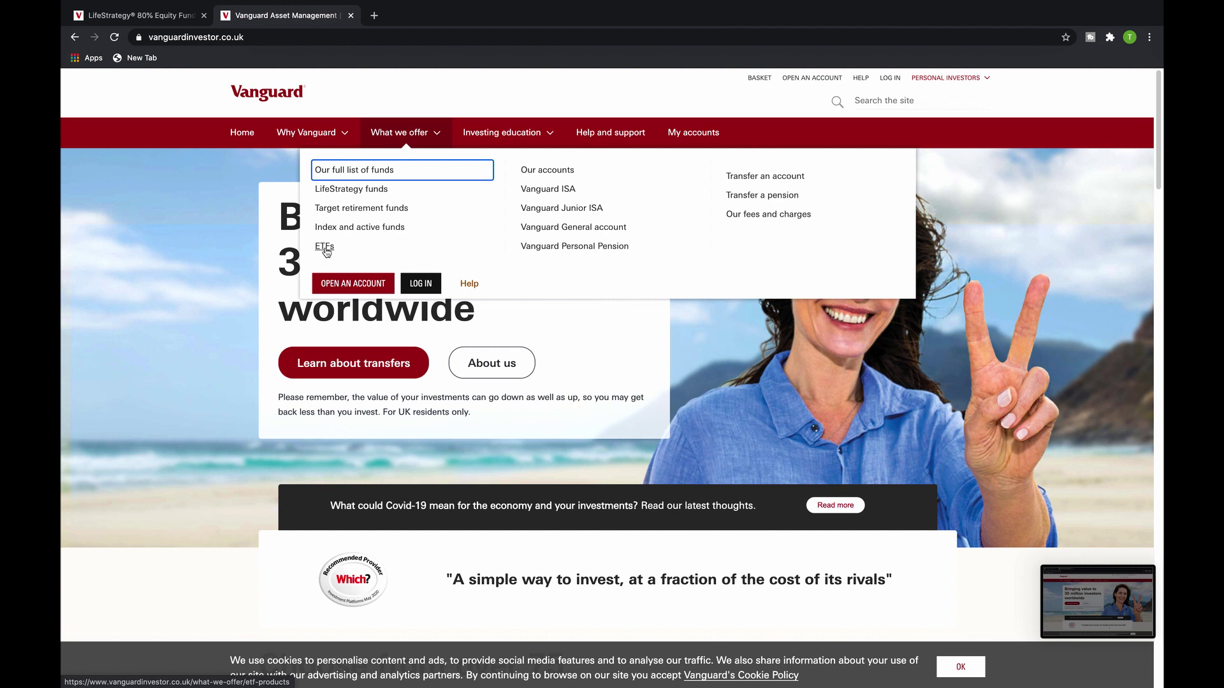
click(368, 190)
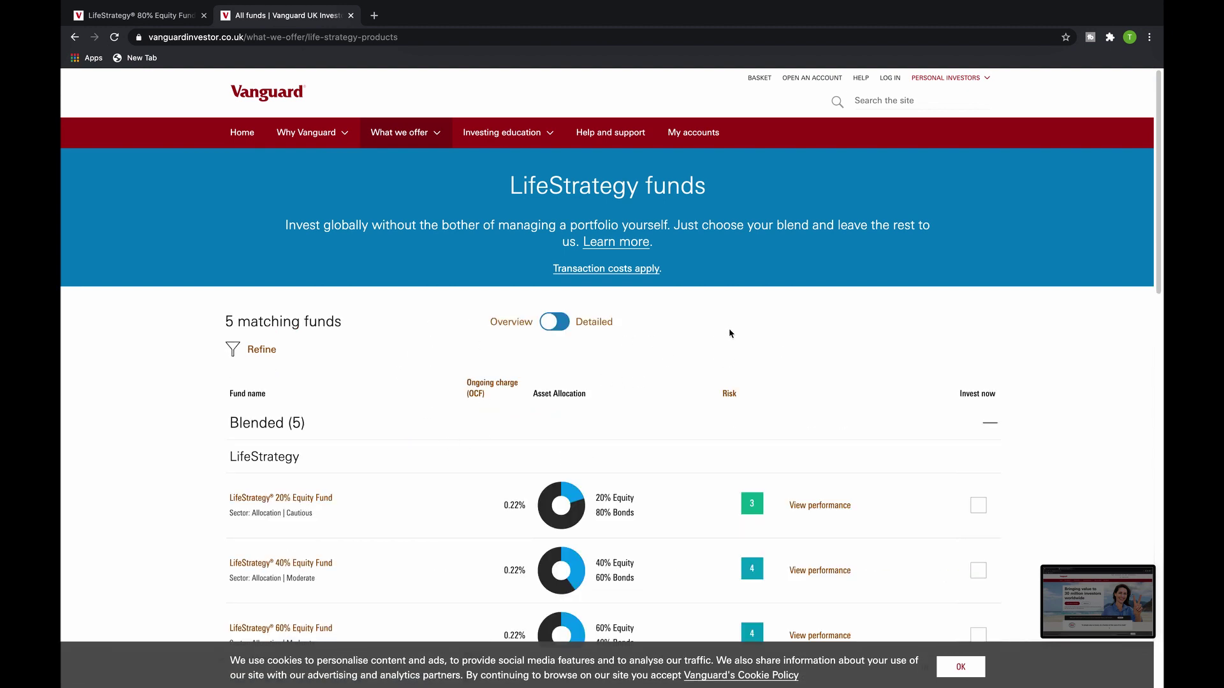
scroll(795, 350, down, 2)
scroll(797, 349, down, 2)
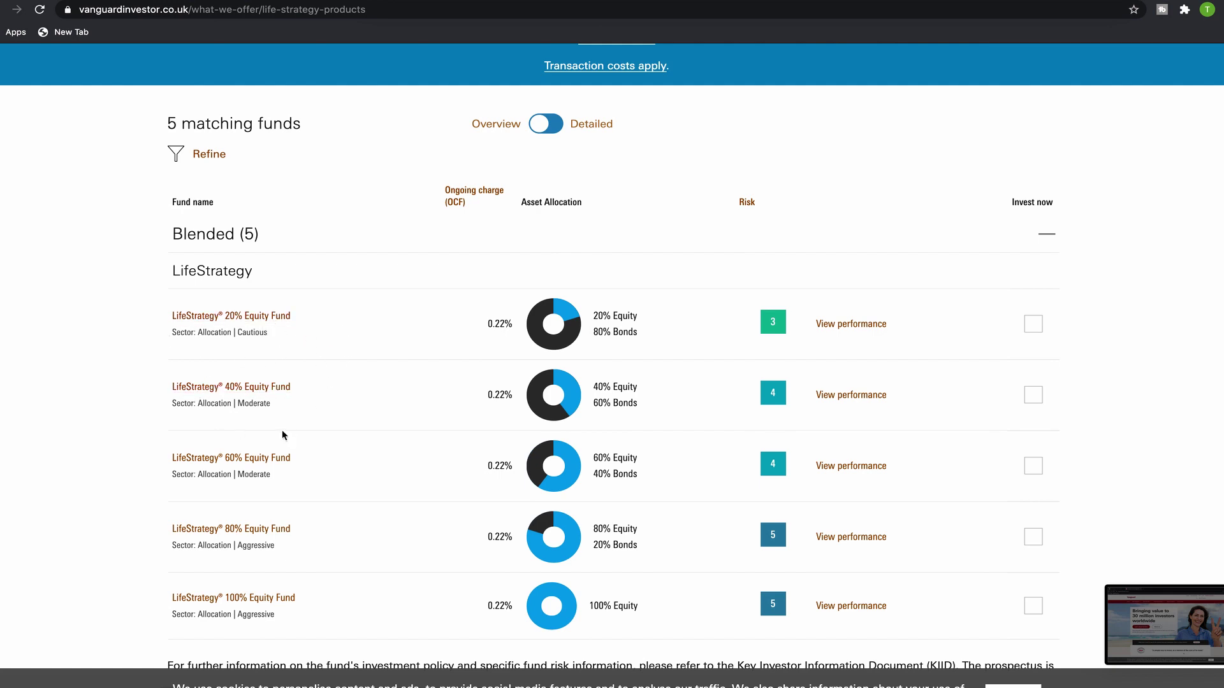
Open the LifeStrategy® 20% Equity Fund page and flip the NAV price card to its explanation and back
click(234, 318)
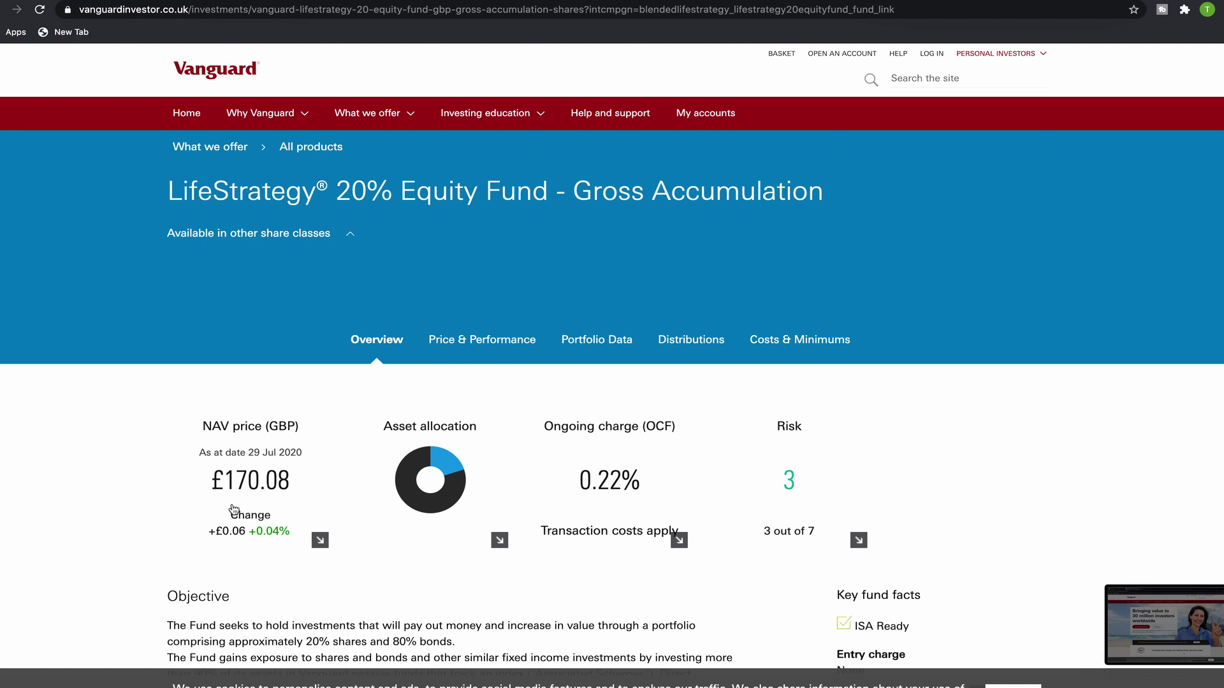
click(259, 488)
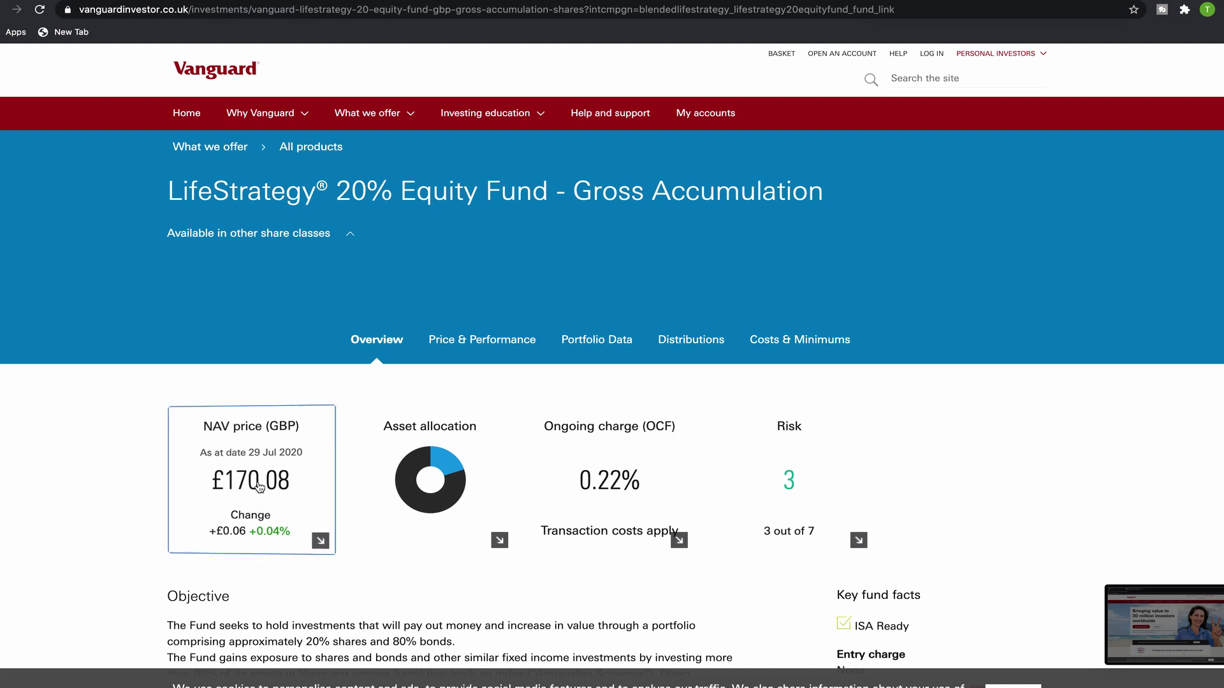
click(287, 519)
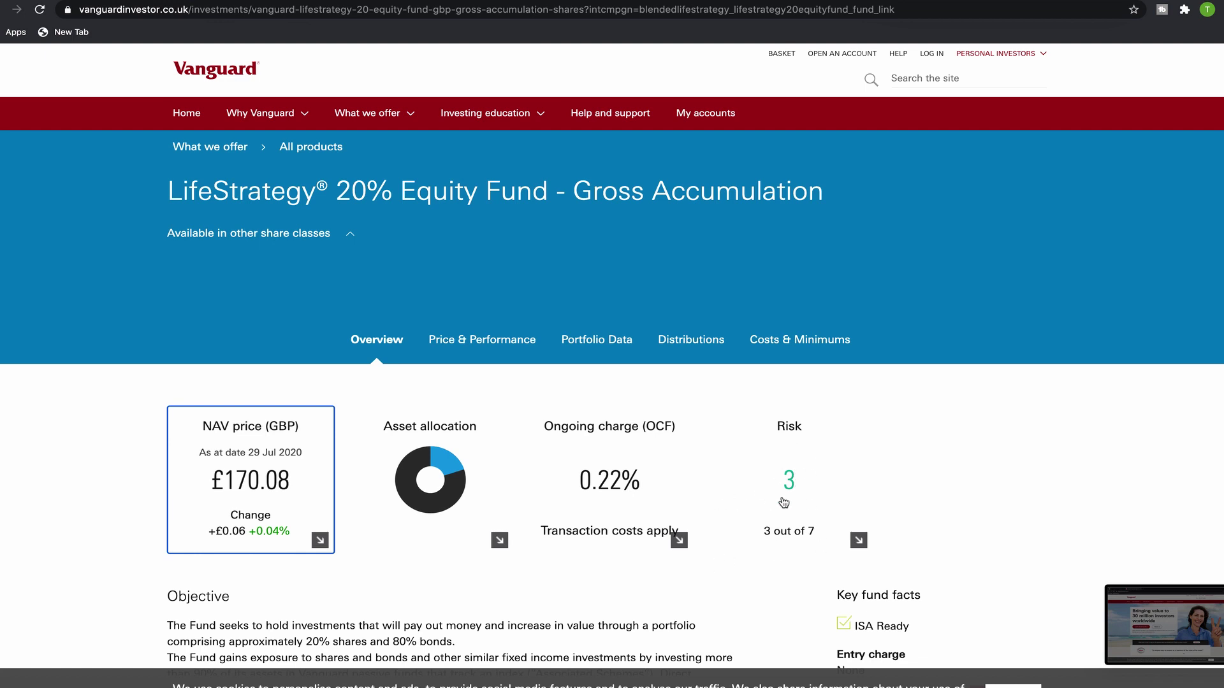
Scroll through the Overview's objective to the yearly past-performance returns of 1.63% to 8.92%
scroll(983, 423, down, 5)
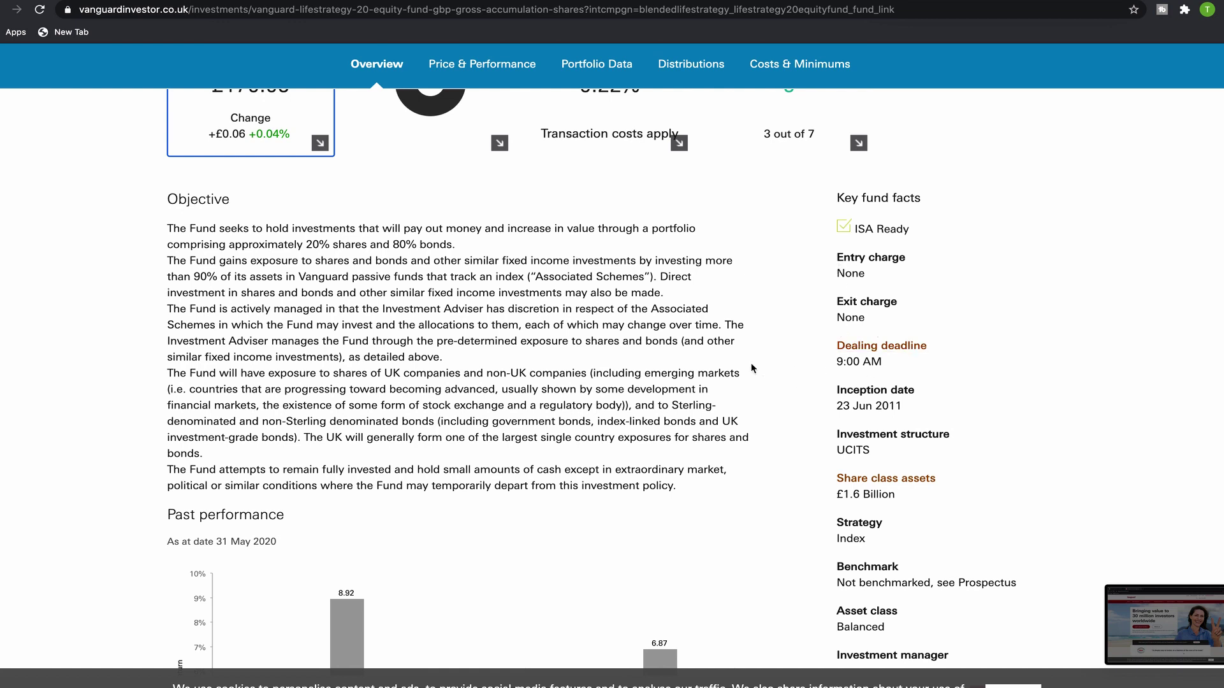
scroll(699, 397, down, 2)
scroll(697, 396, up, 5)
scroll(696, 397, down, 1)
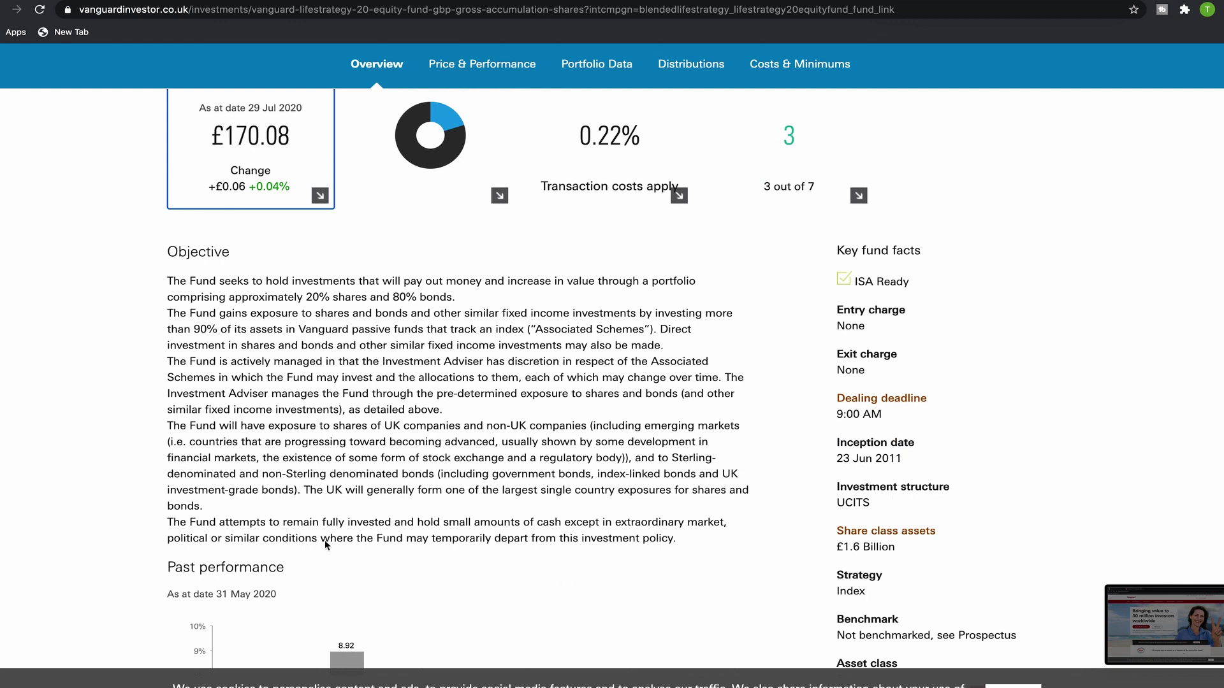
scroll(330, 539, down, 6)
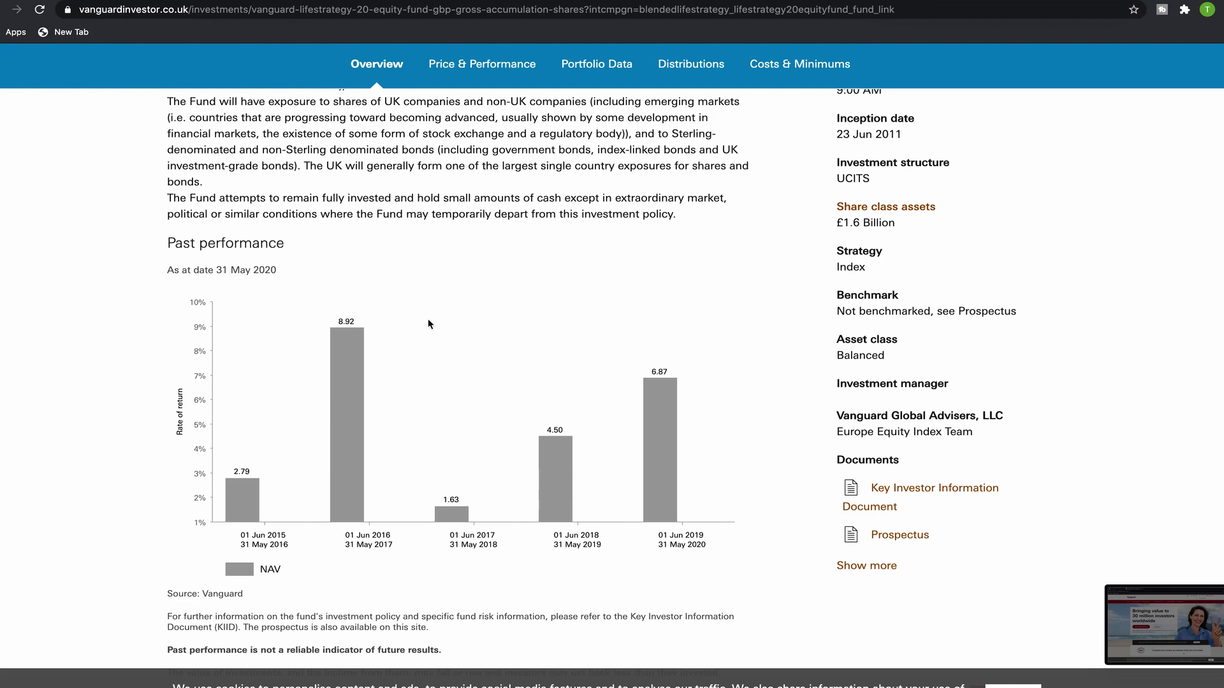
scroll(689, 231, down, 6)
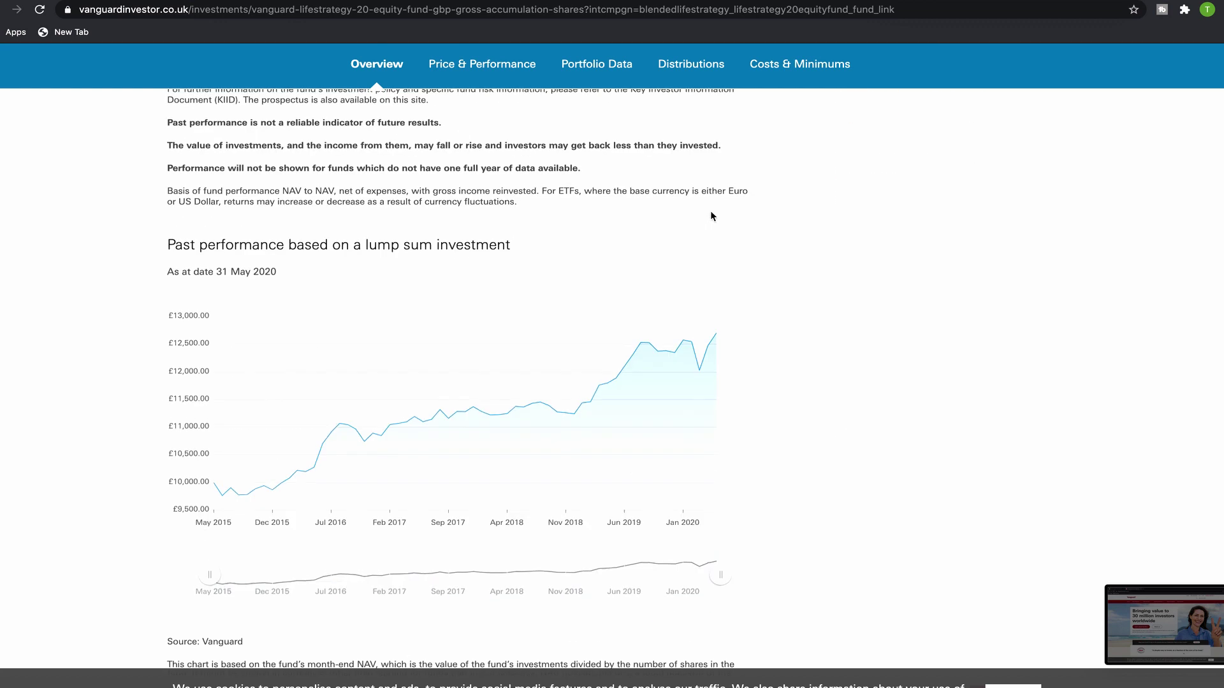
scroll(720, 216, up, 11)
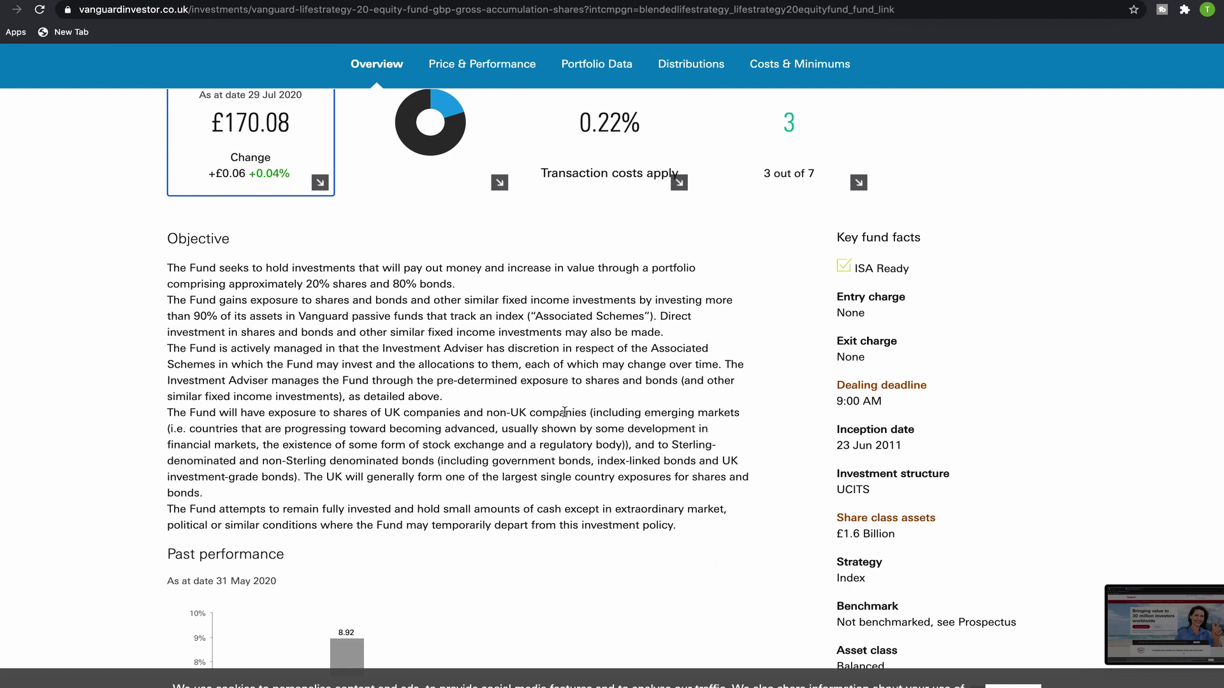
scroll(525, 431, down, 4)
mouse_move(325, 440)
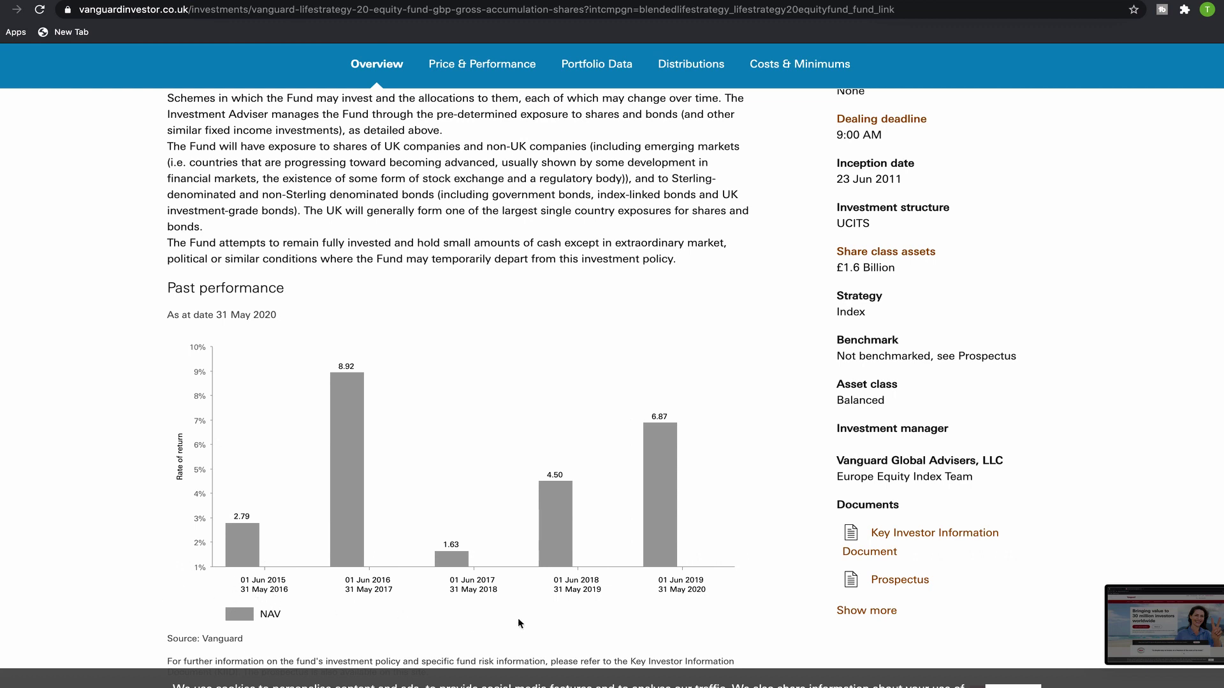
scroll(400, 598, down, 5)
scroll(401, 598, down, 5)
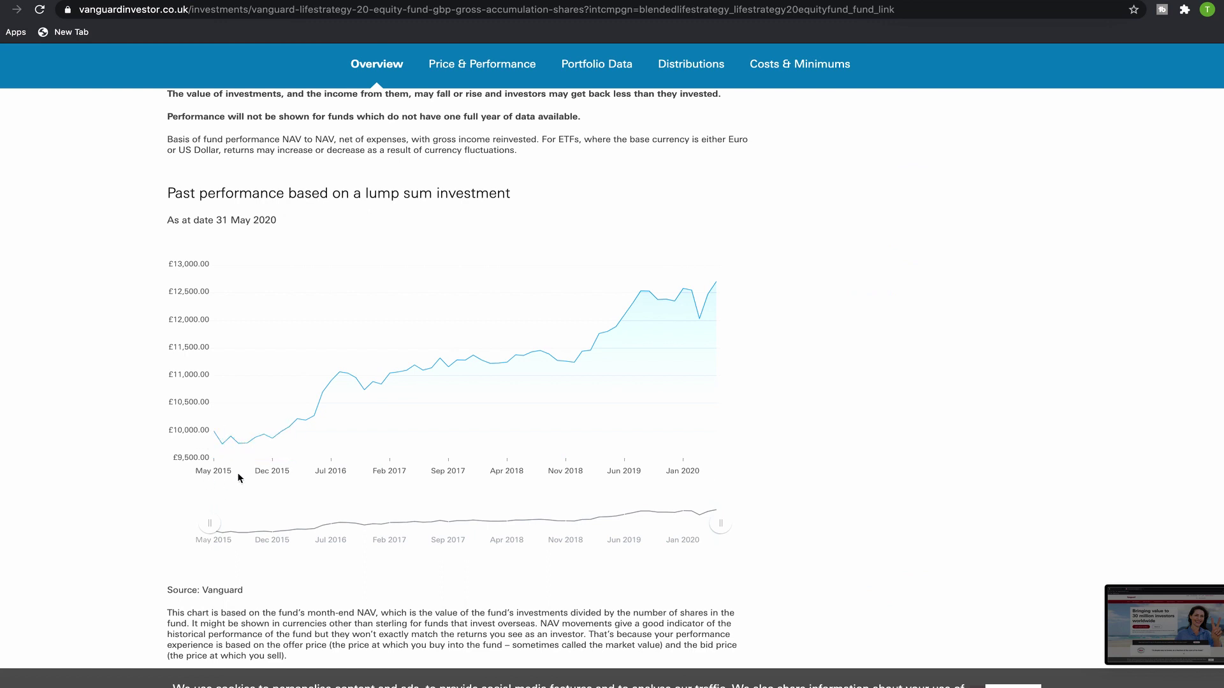
mouse_move(634, 425)
mouse_move(717, 294)
scroll(816, 422, down, 1)
scroll(749, 418, up, 15)
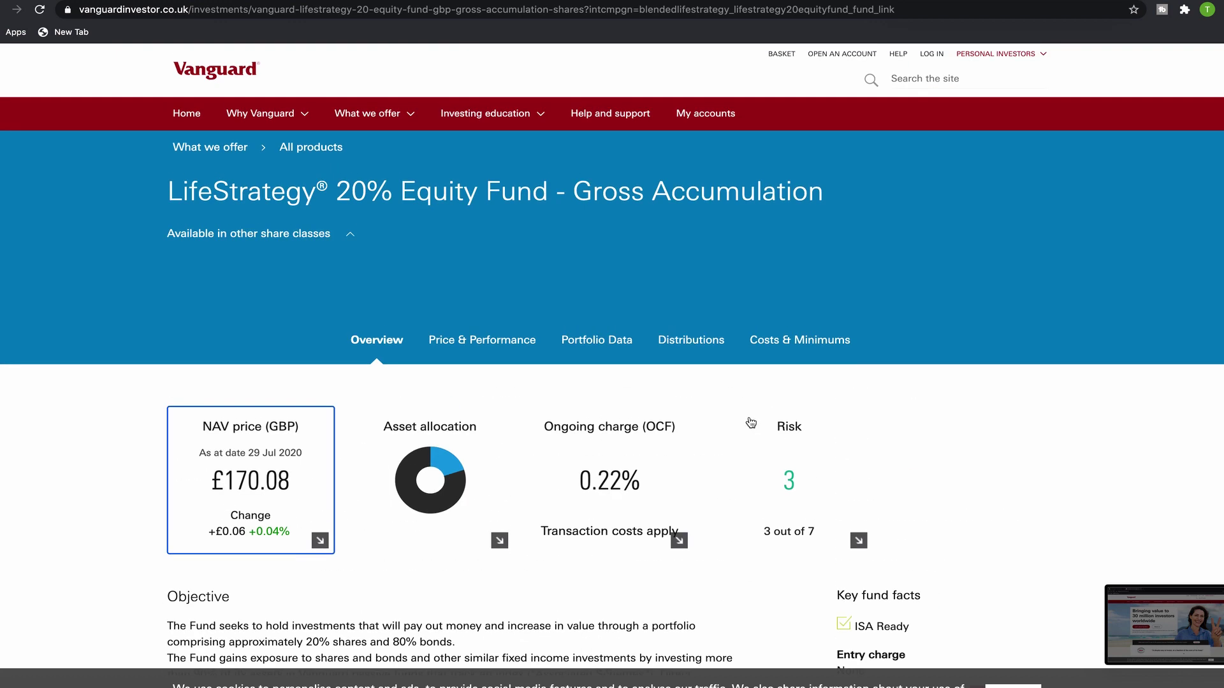
Show Price & Performance and step the price analysis through 1 month, 3 months and 12 months
click(488, 344)
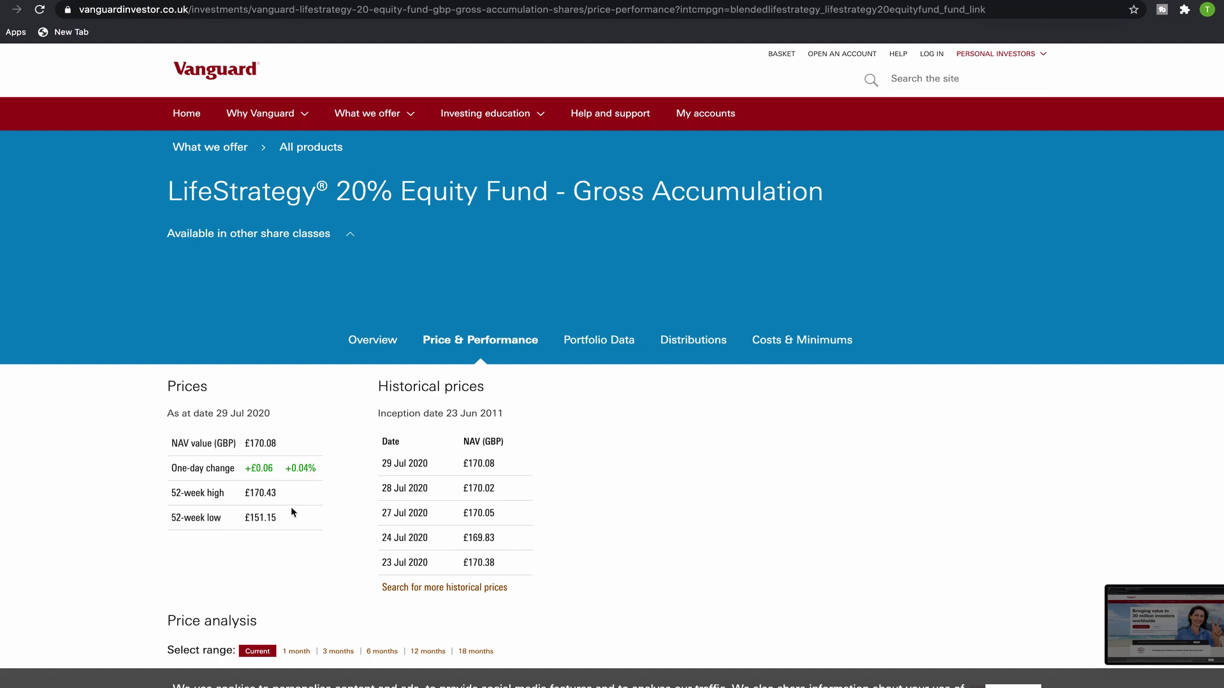
scroll(605, 513, down, 6)
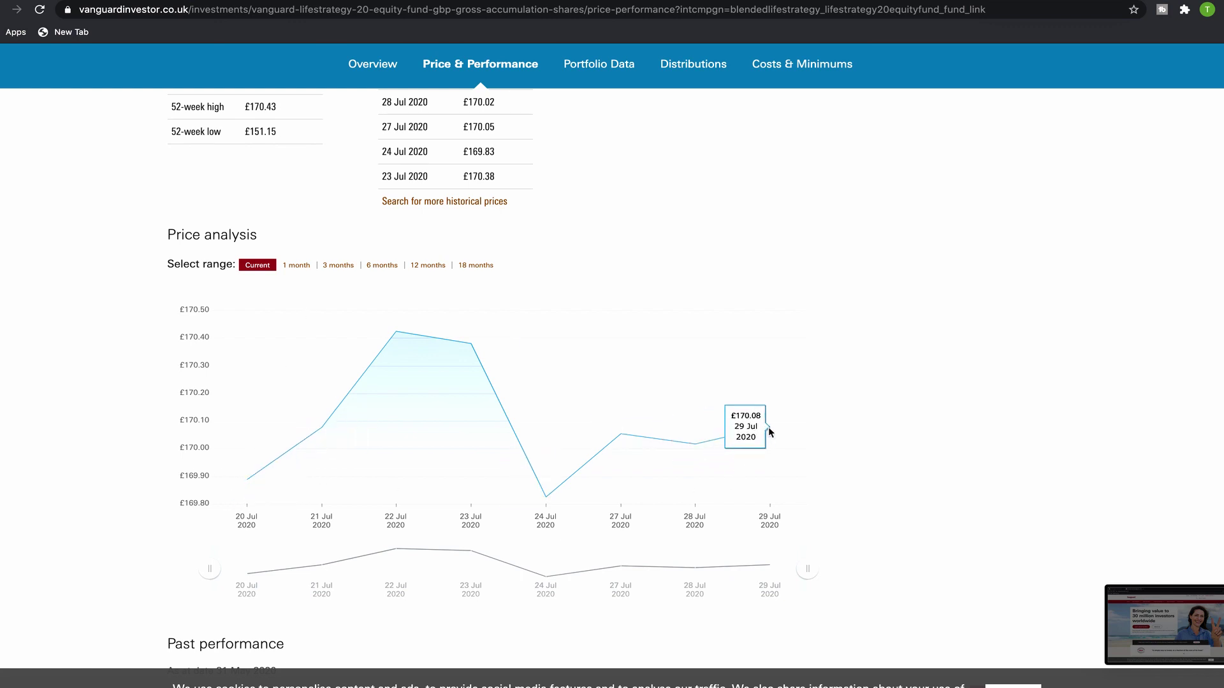
click(296, 266)
click(338, 265)
click(428, 266)
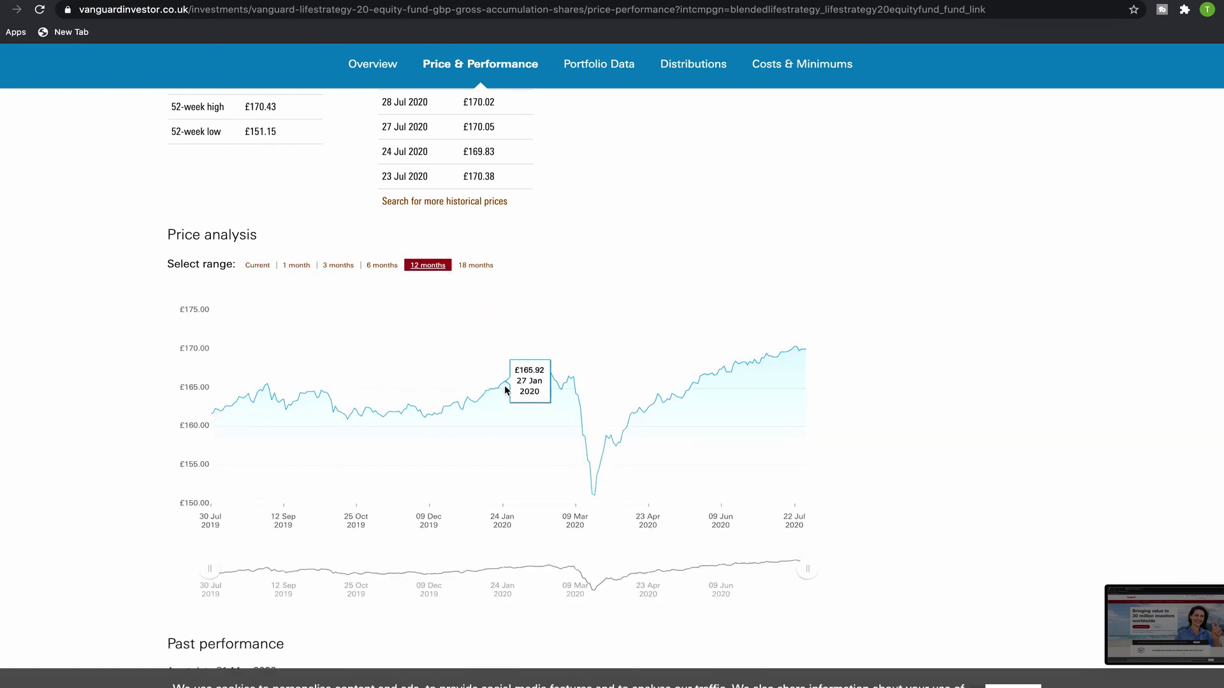
scroll(590, 422, up, 2)
scroll(590, 422, down, 8)
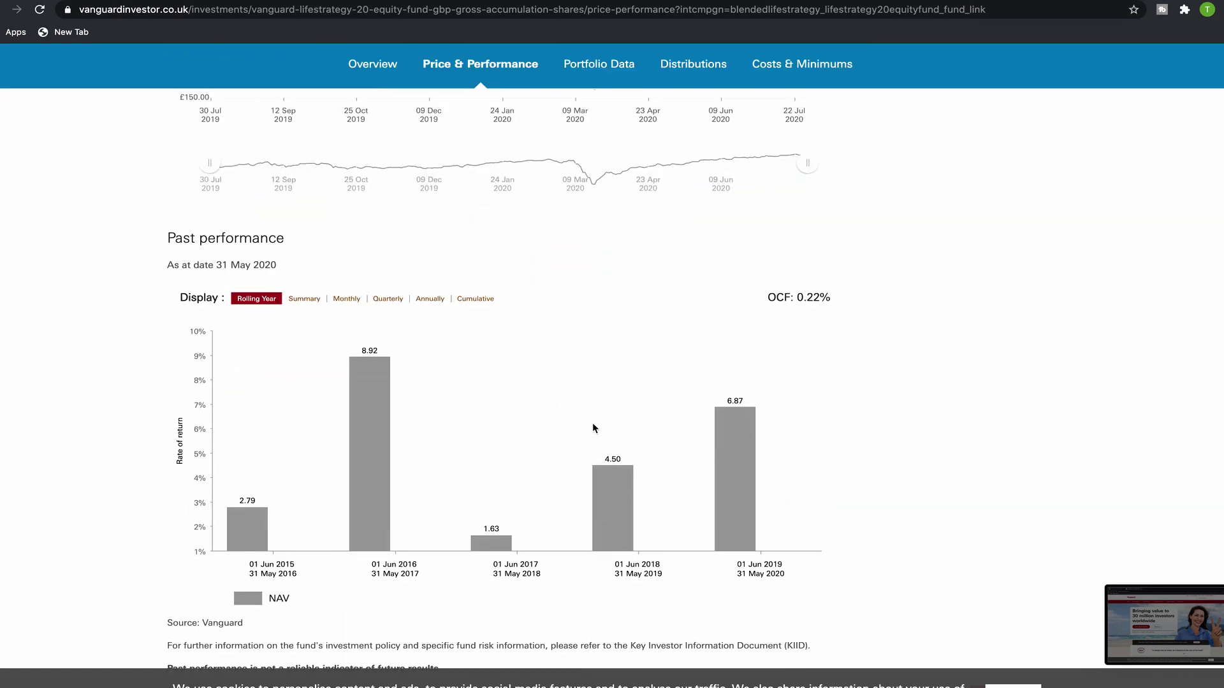
scroll(527, 465, down, 9)
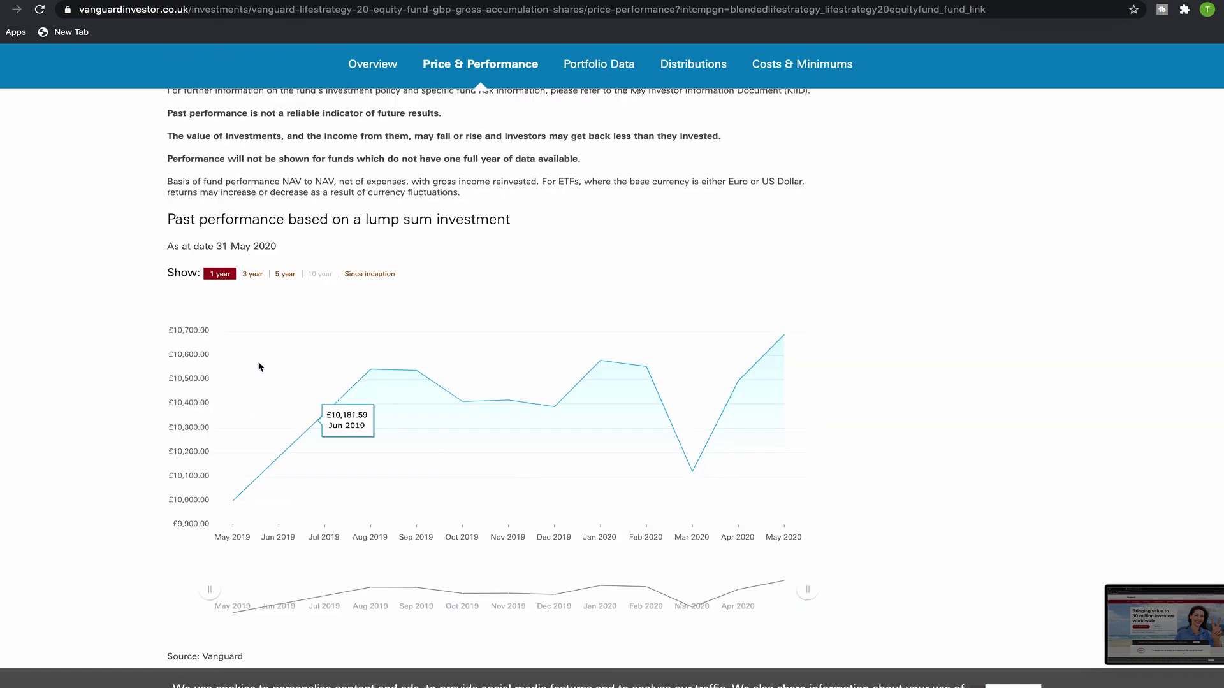
Review the Portfolio Data allocation table, led by Global Bond Index at 19.1% and totalling 100%
click(587, 72)
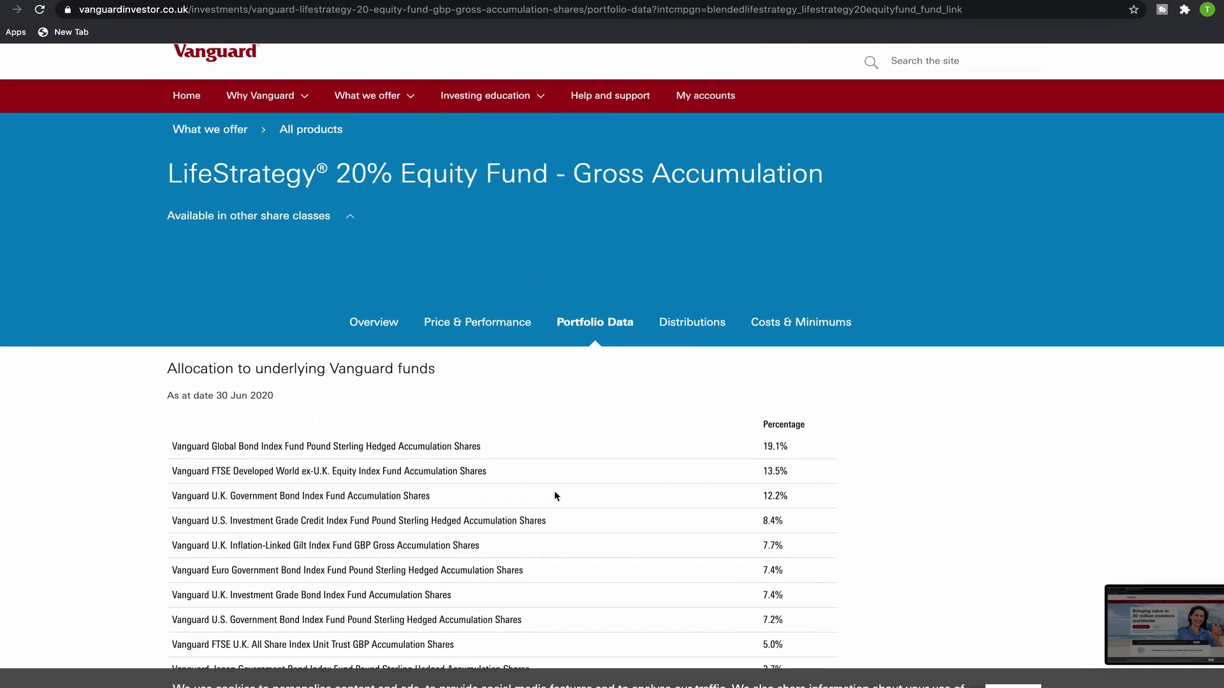
scroll(554, 496, down, 3)
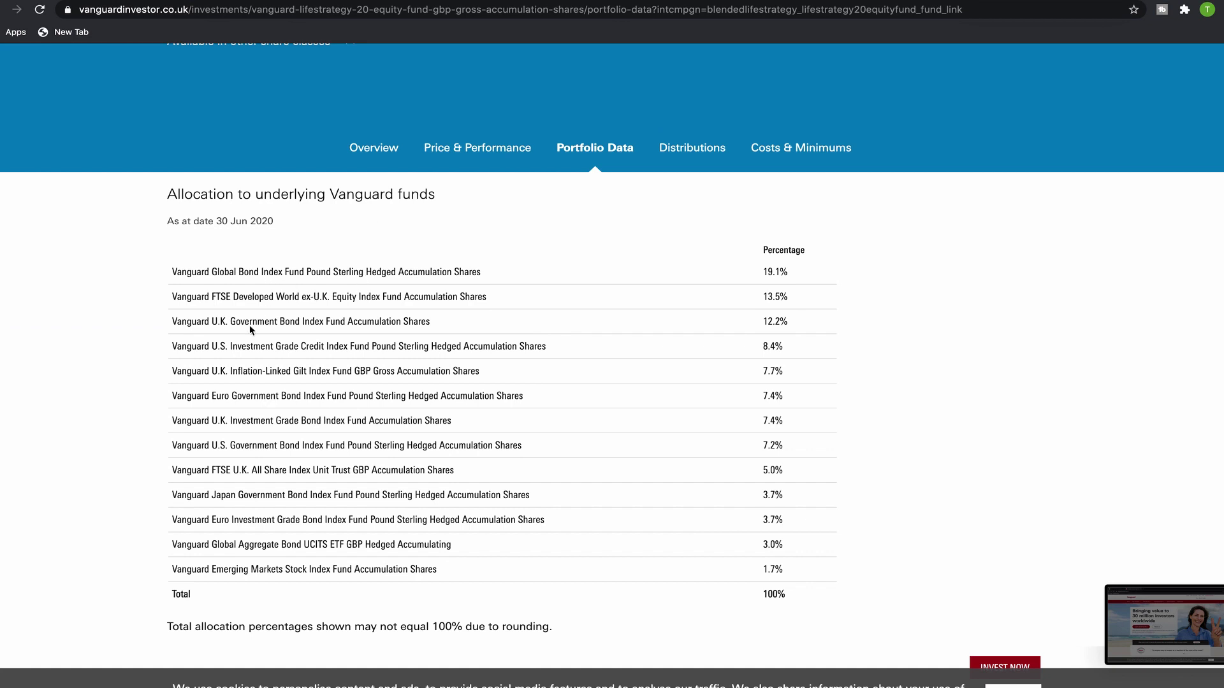
scroll(235, 338, up, 3)
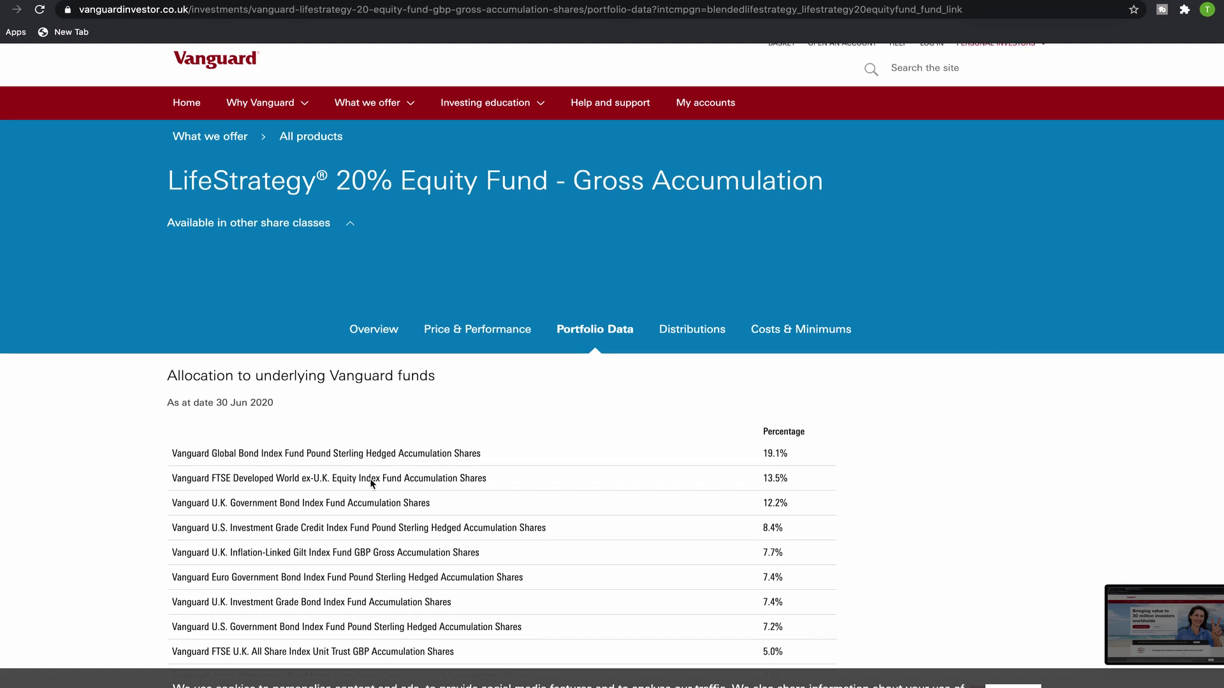
scroll(369, 477, down, 1)
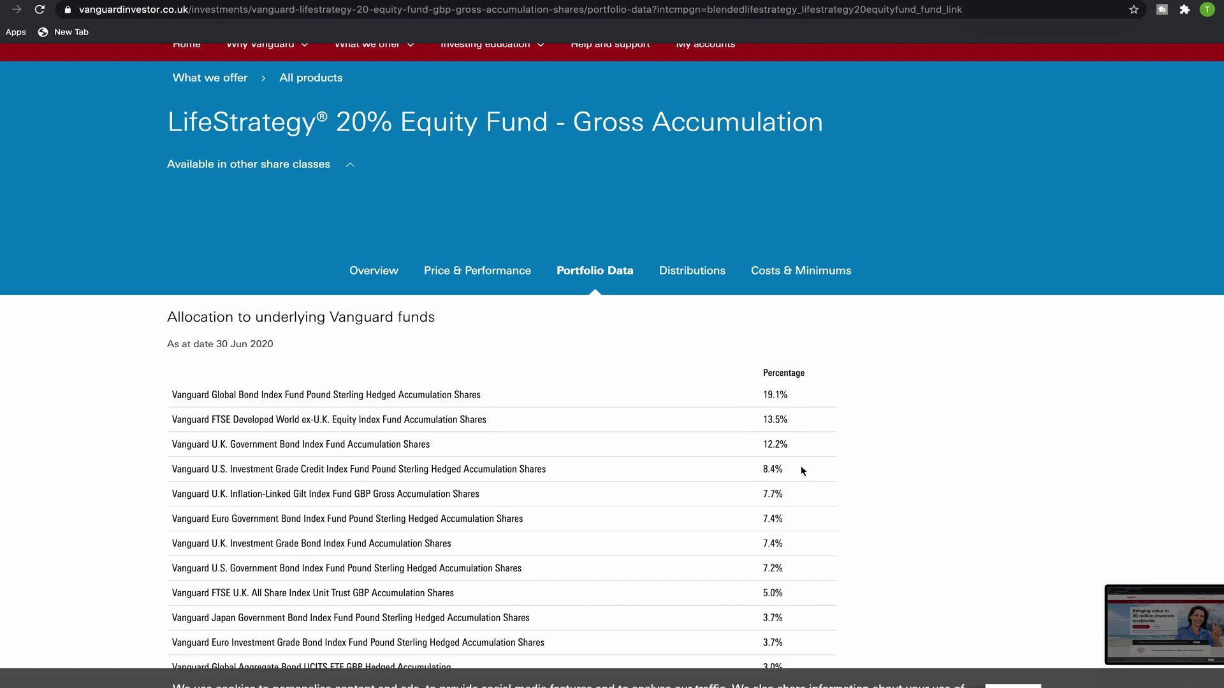
scroll(908, 496, up, 1)
scroll(858, 536, down, 6)
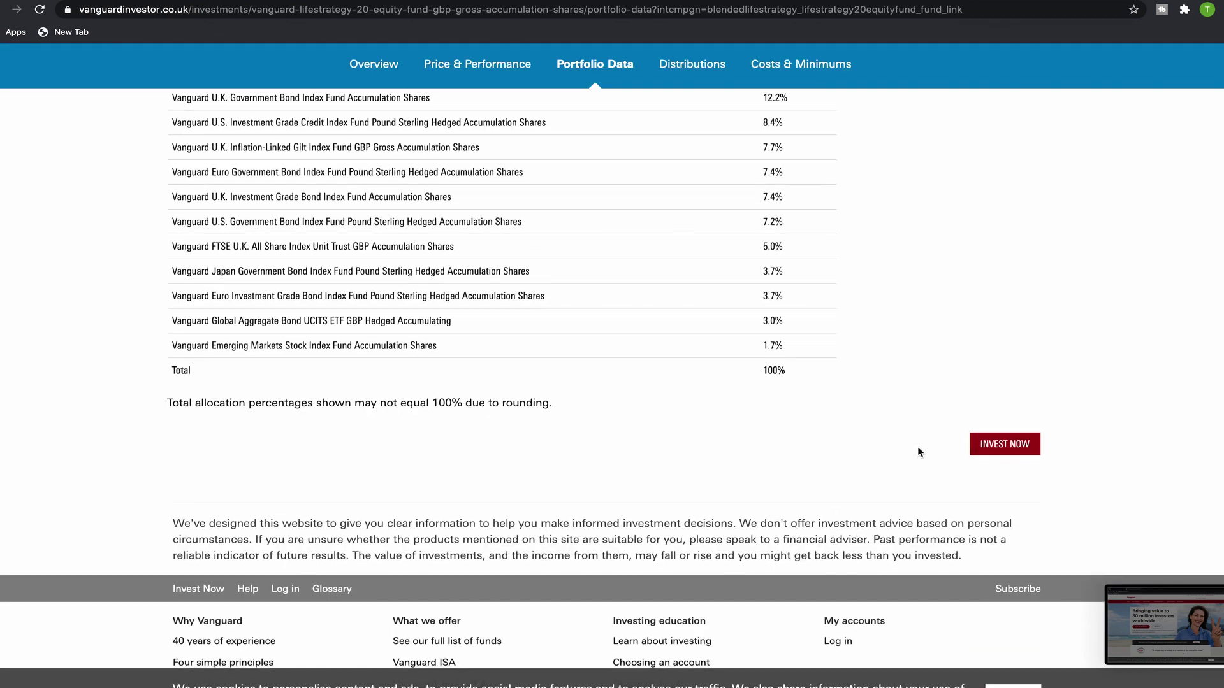
scroll(880, 427, down, 2)
scroll(862, 407, up, 10)
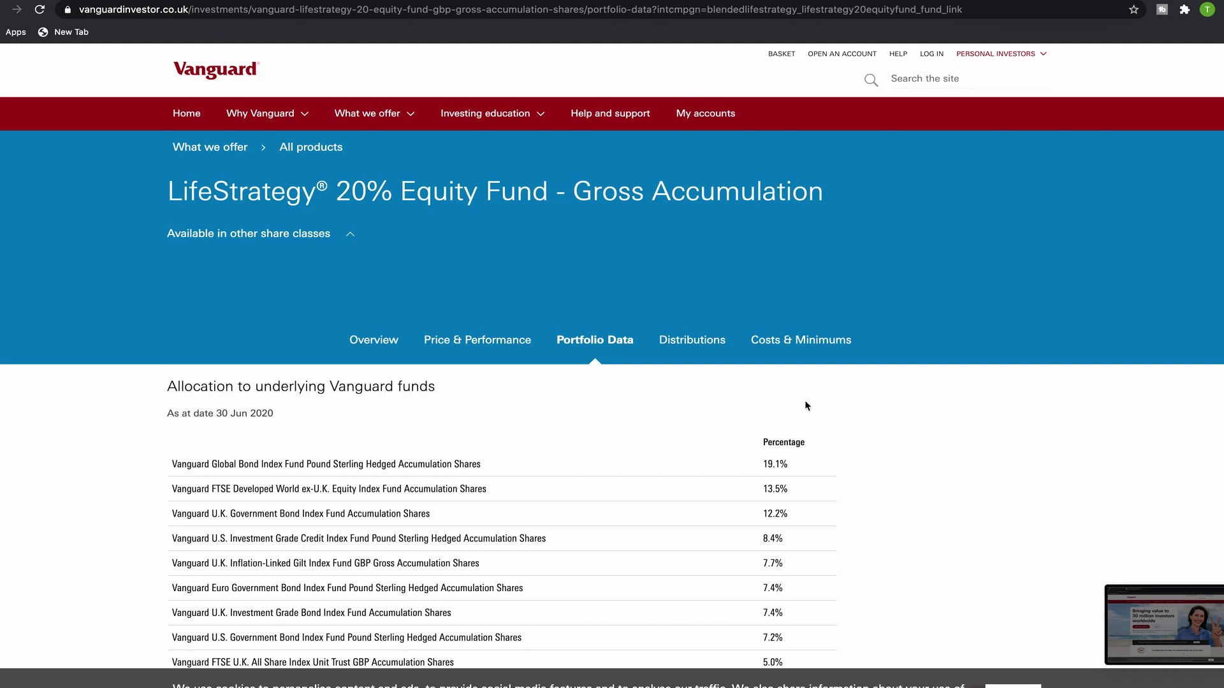
Check Distributions, then show Costs & Minimums: 0.22% charge, £500 one-off, £100 monthly direct debit
click(701, 346)
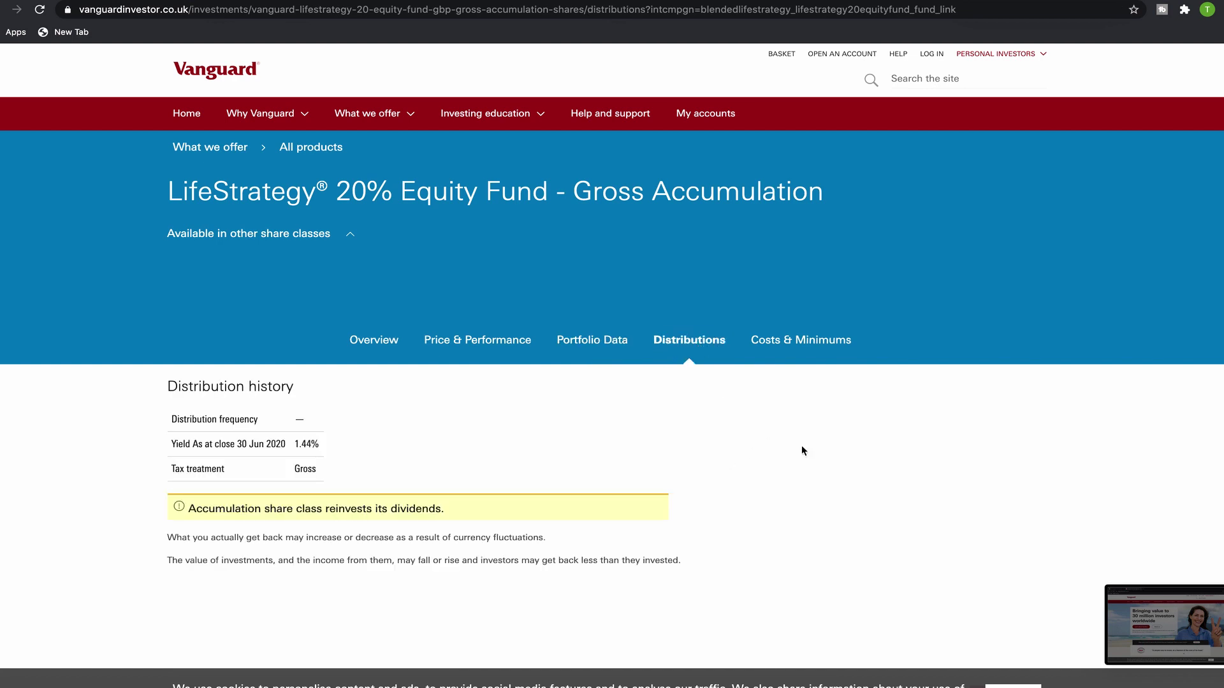
scroll(801, 445, down, 3)
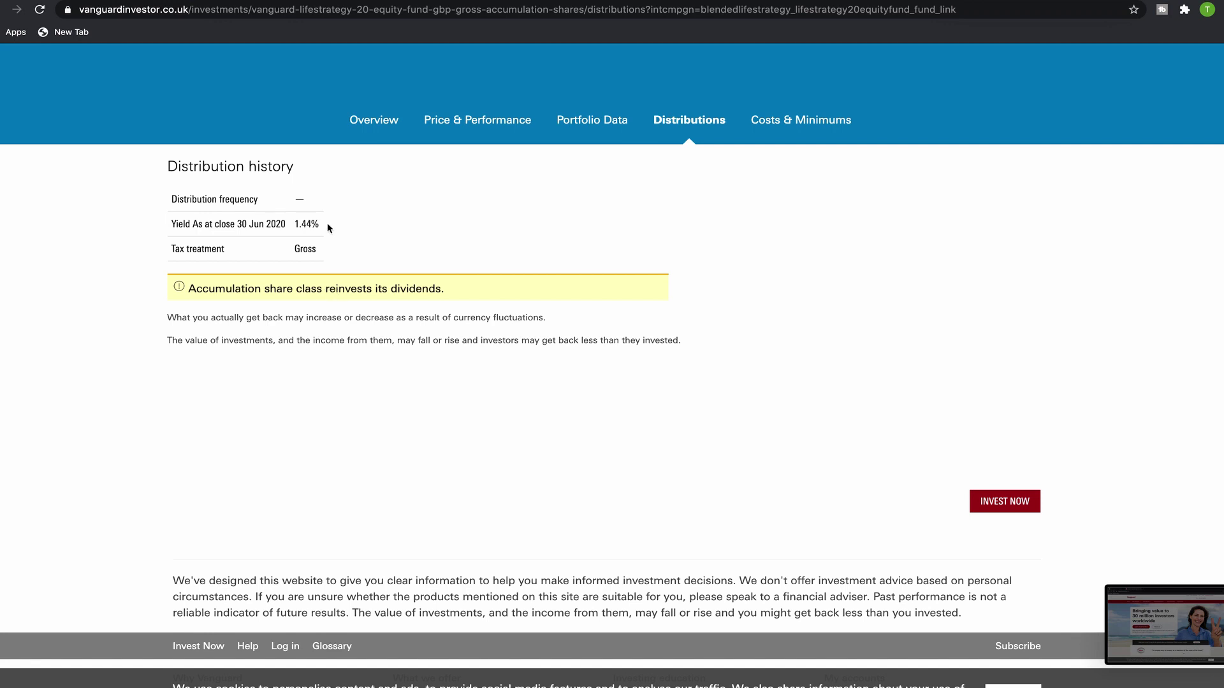
click(782, 125)
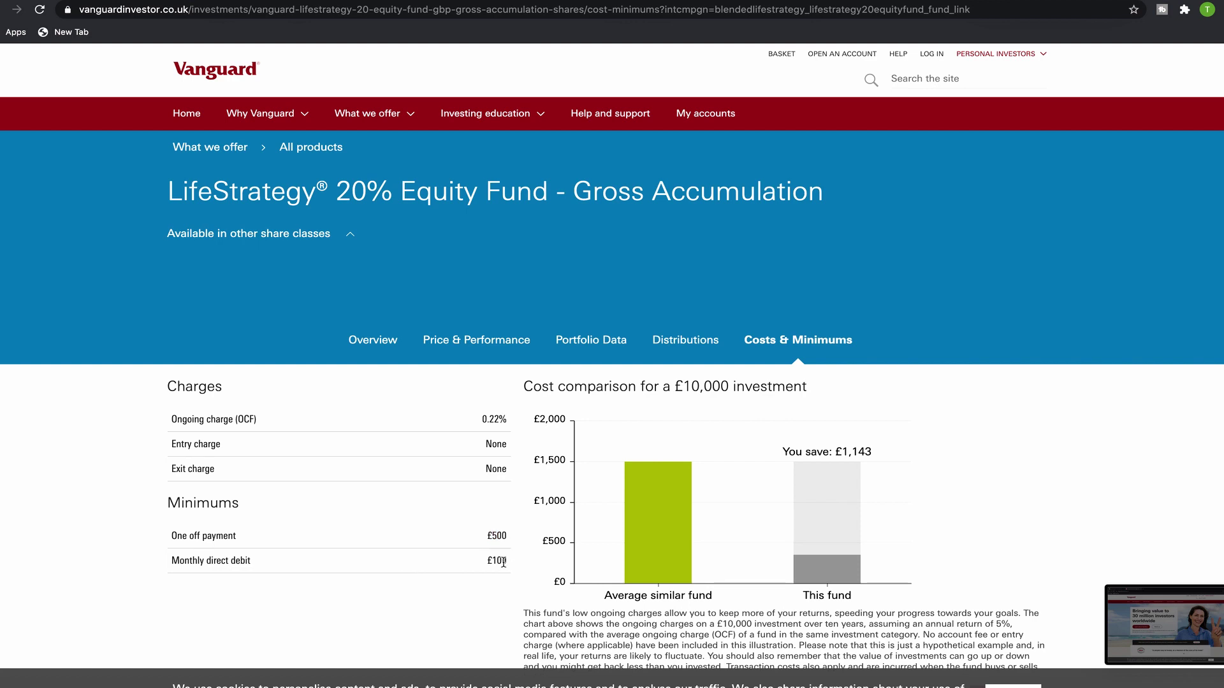
Highlight the £100 value next to Monthly direct debit
drag(502, 562, 486, 562)
Cycle through the Distributions, Portfolio Data and Price & Performance tabs, then return to Overview
scroll(950, 522, down, 5)
scroll(940, 525, up, 5)
scroll(727, 477, down, 4)
scroll(766, 475, up, 4)
click(679, 338)
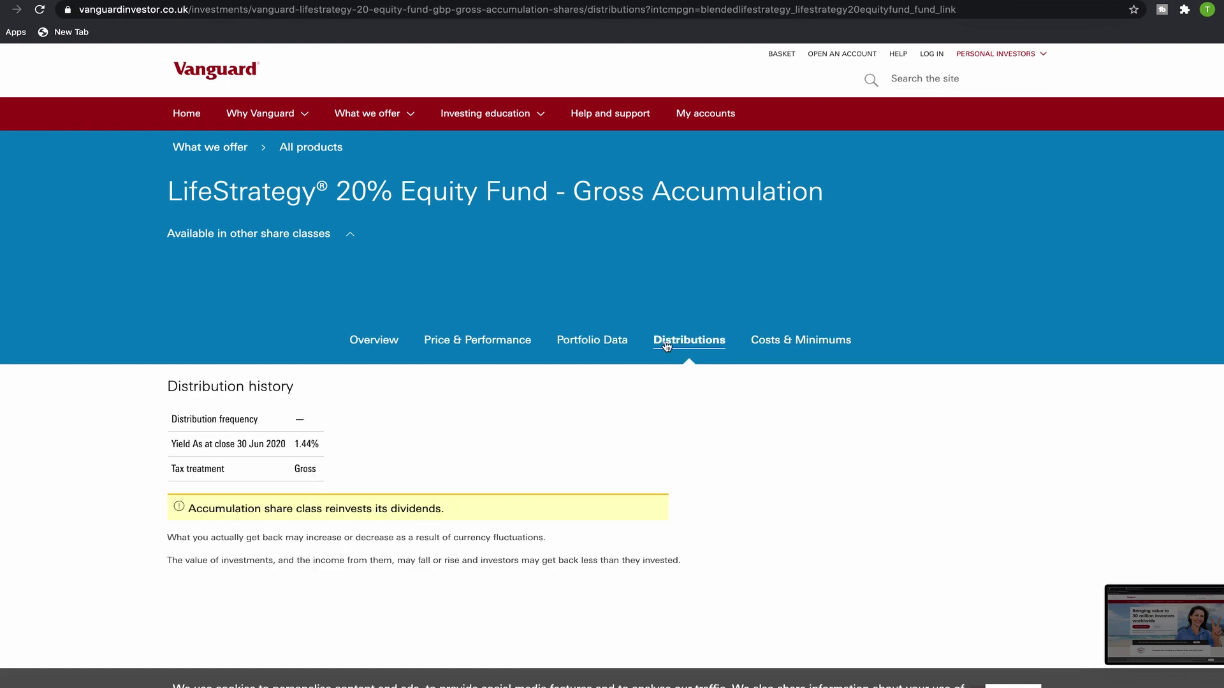
click(593, 339)
scroll(941, 510, down, 10)
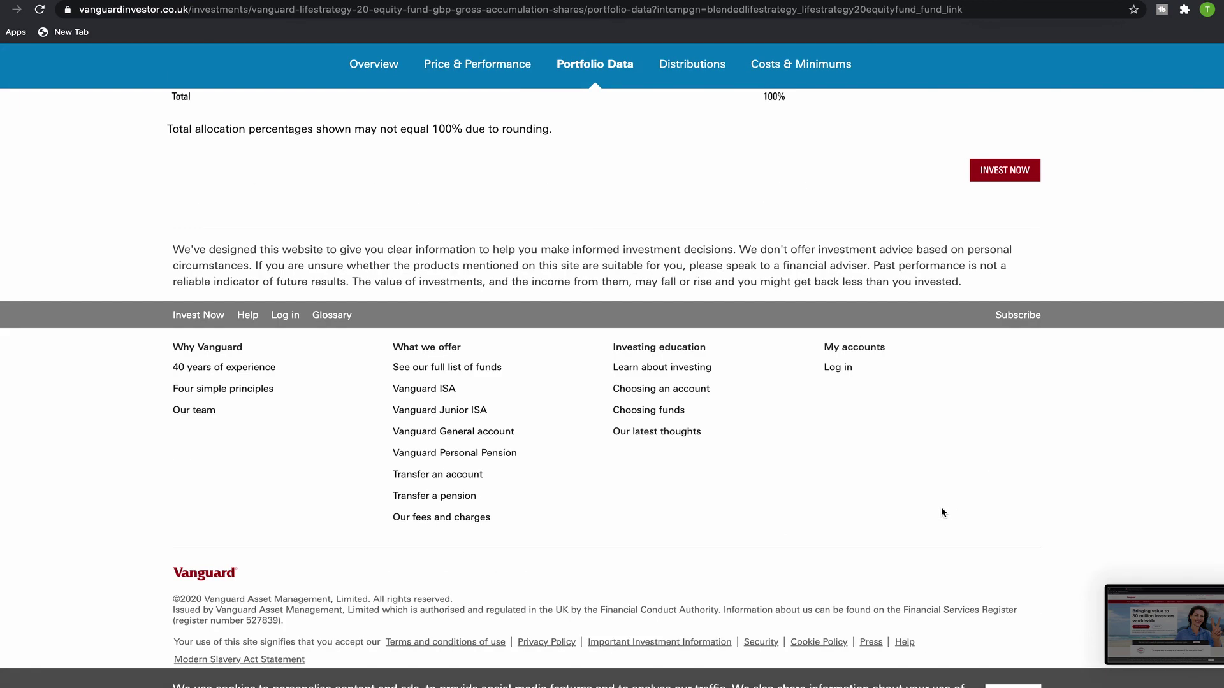
scroll(937, 512, up, 8)
click(446, 255)
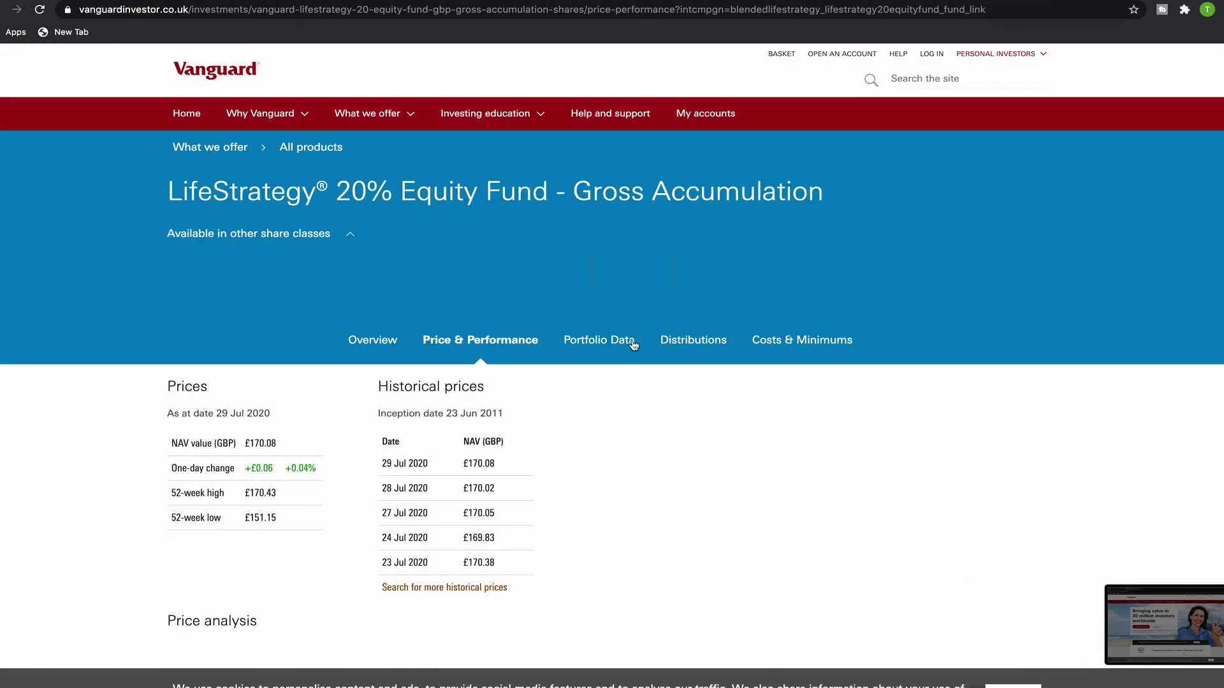
click(375, 341)
scroll(944, 490, down, 10)
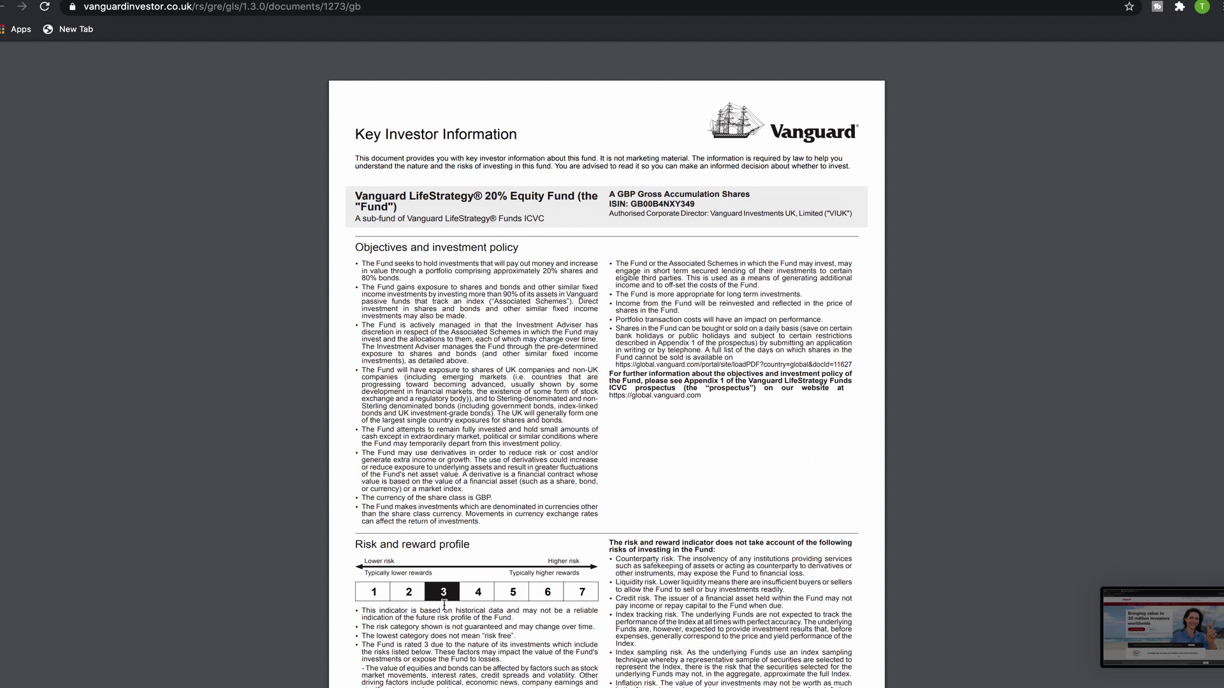
scroll(562, 617, down, 7)
scroll(558, 617, down, 1)
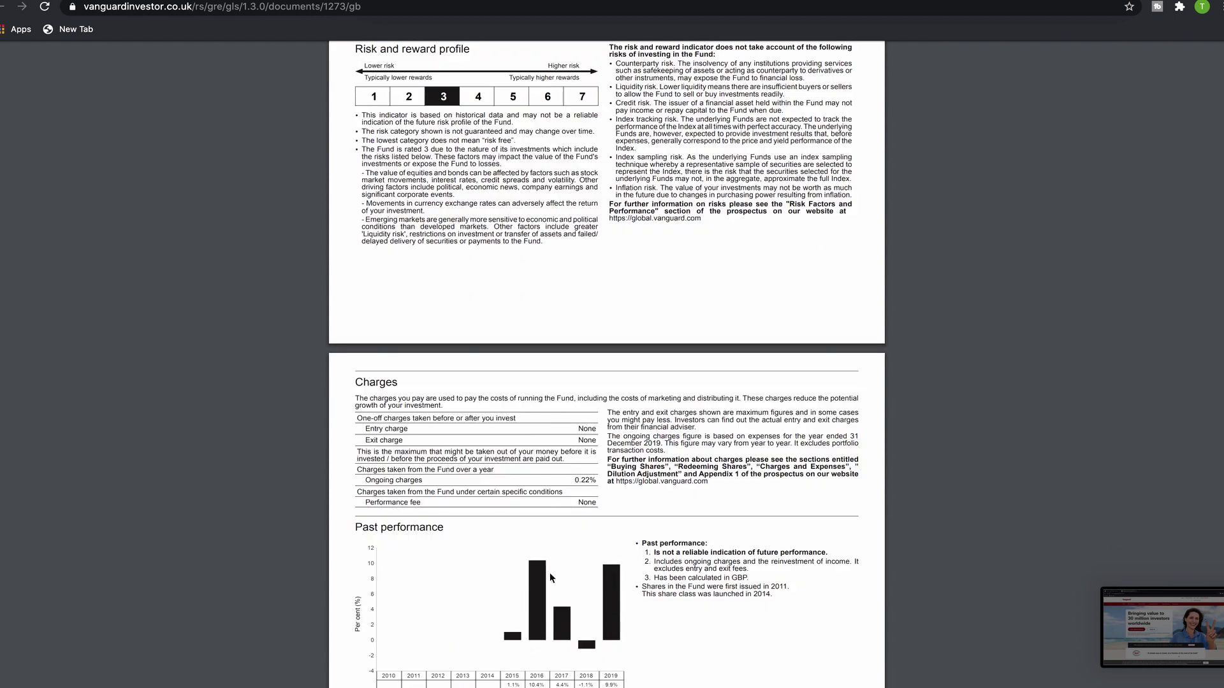
scroll(562, 596, down, 1)
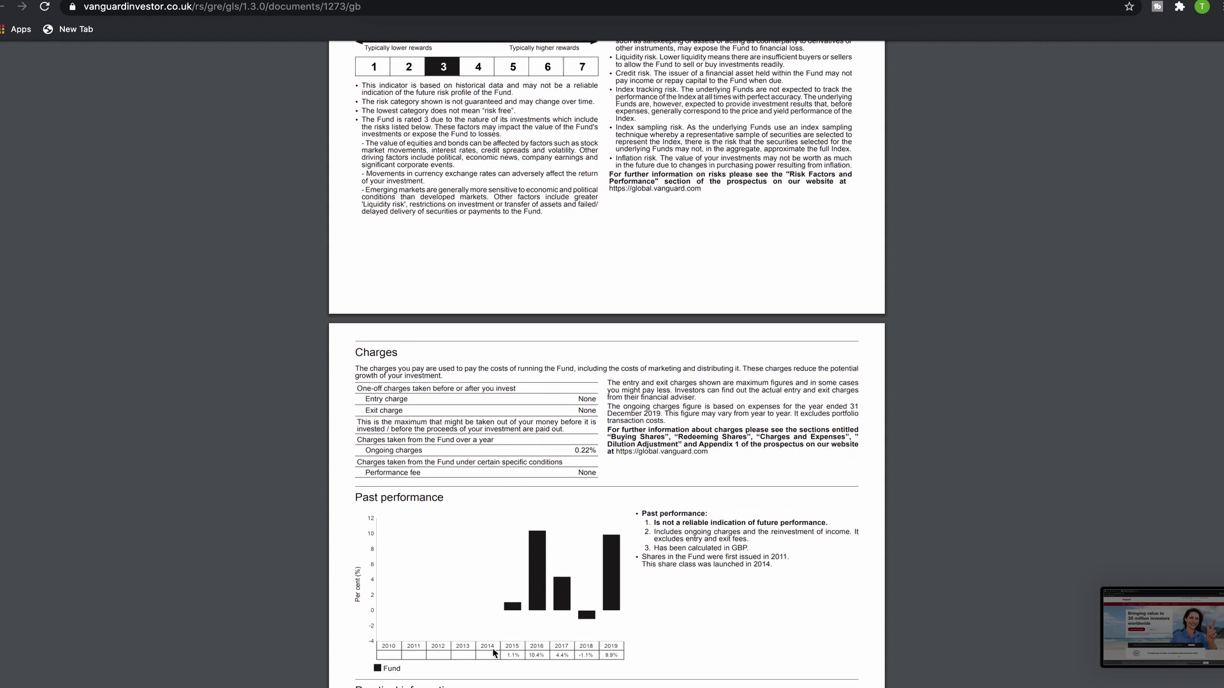
scroll(503, 642, down, 2)
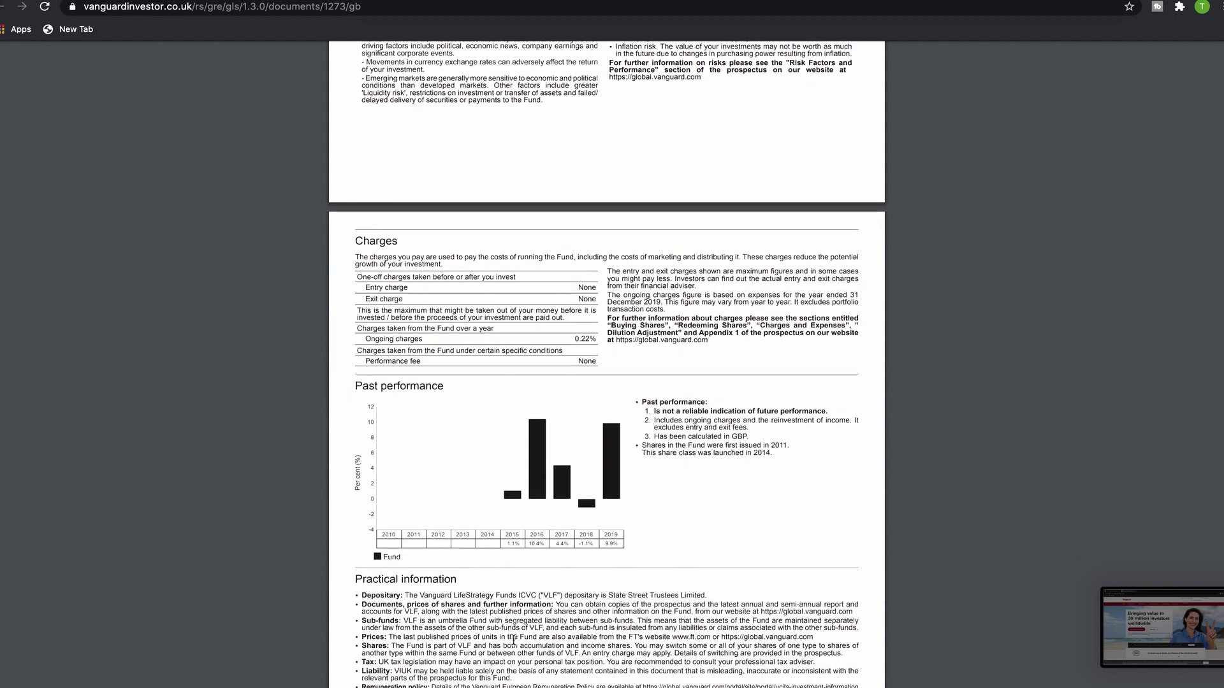
scroll(510, 637, down, 3)
scroll(515, 627, up, 12)
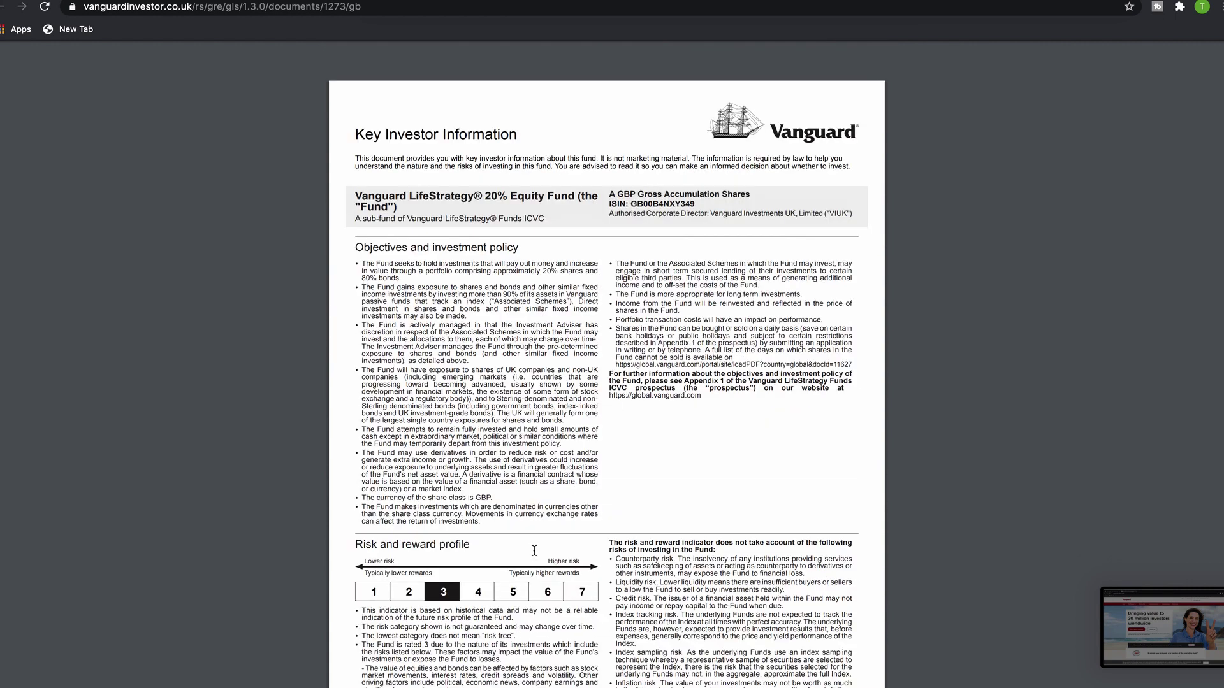
key(alt+Left)
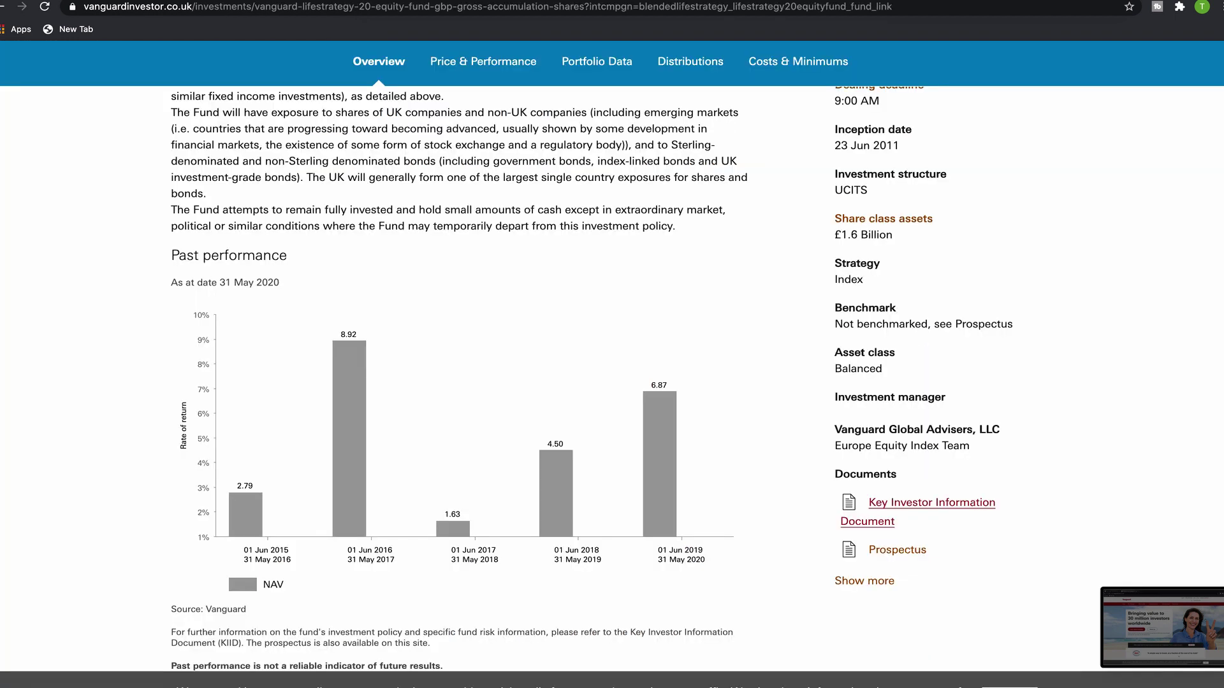
Open the 141-page LifeStrategy prospectus, scroll to its contents page, then go back to the fund overview
click(907, 556)
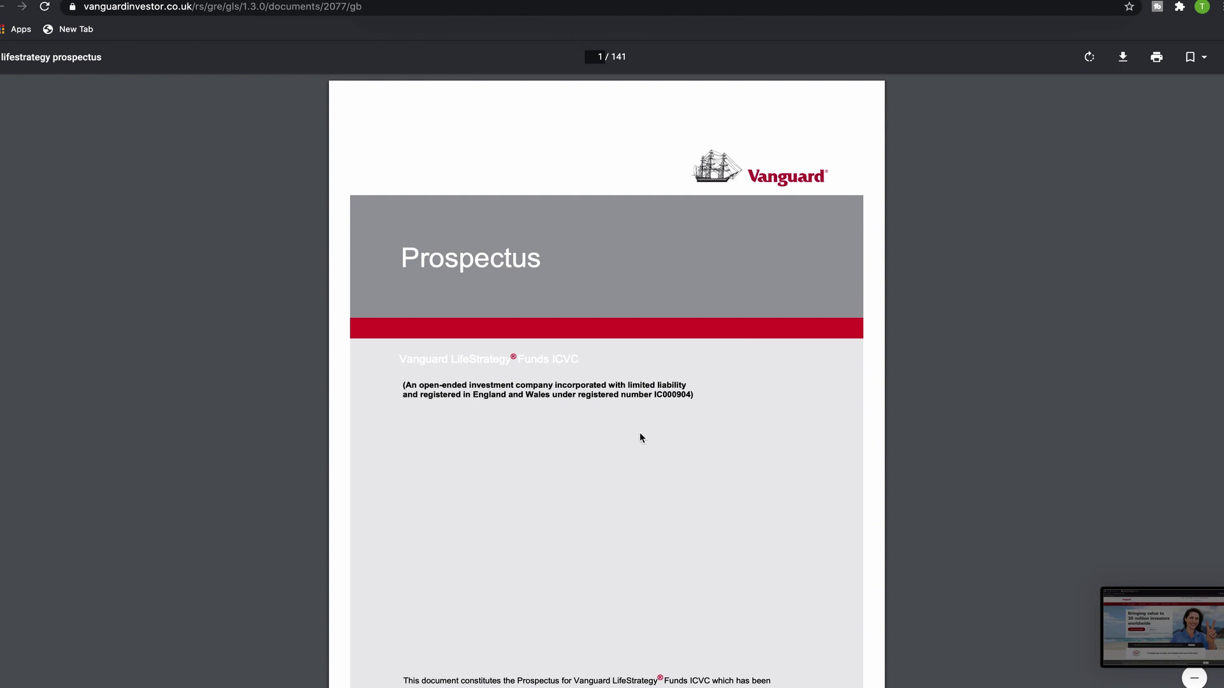
scroll(640, 434, down, 20)
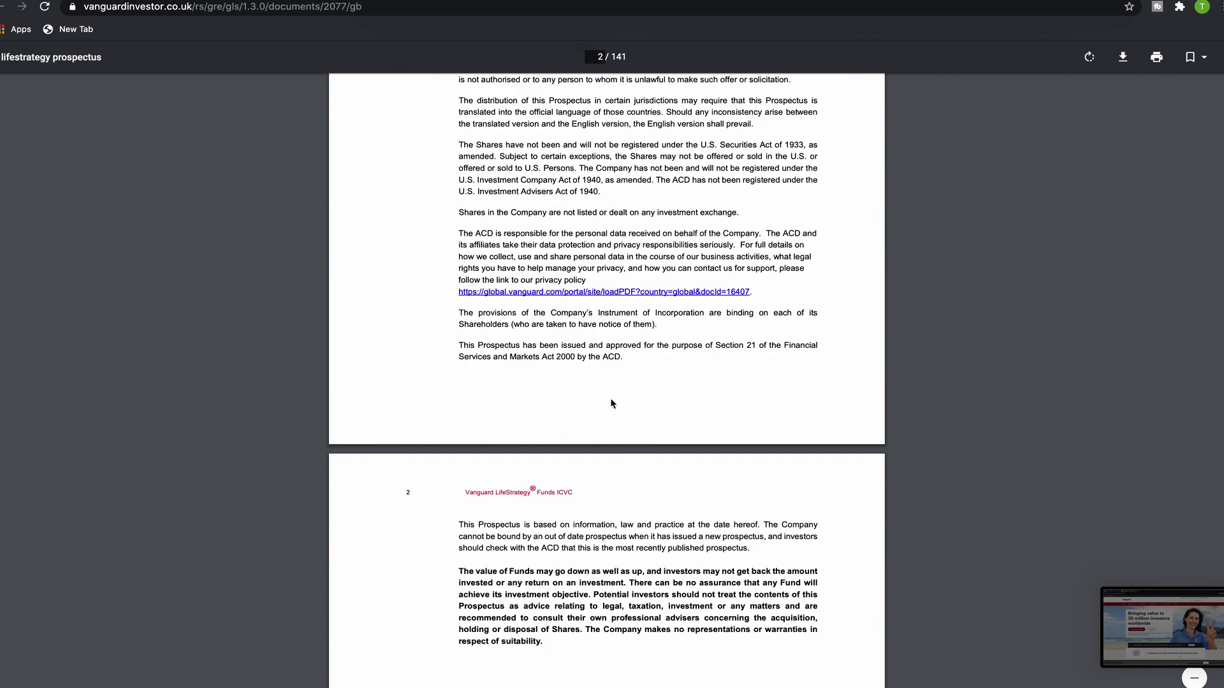
scroll(563, 489, down, 1)
scroll(563, 489, down, 15)
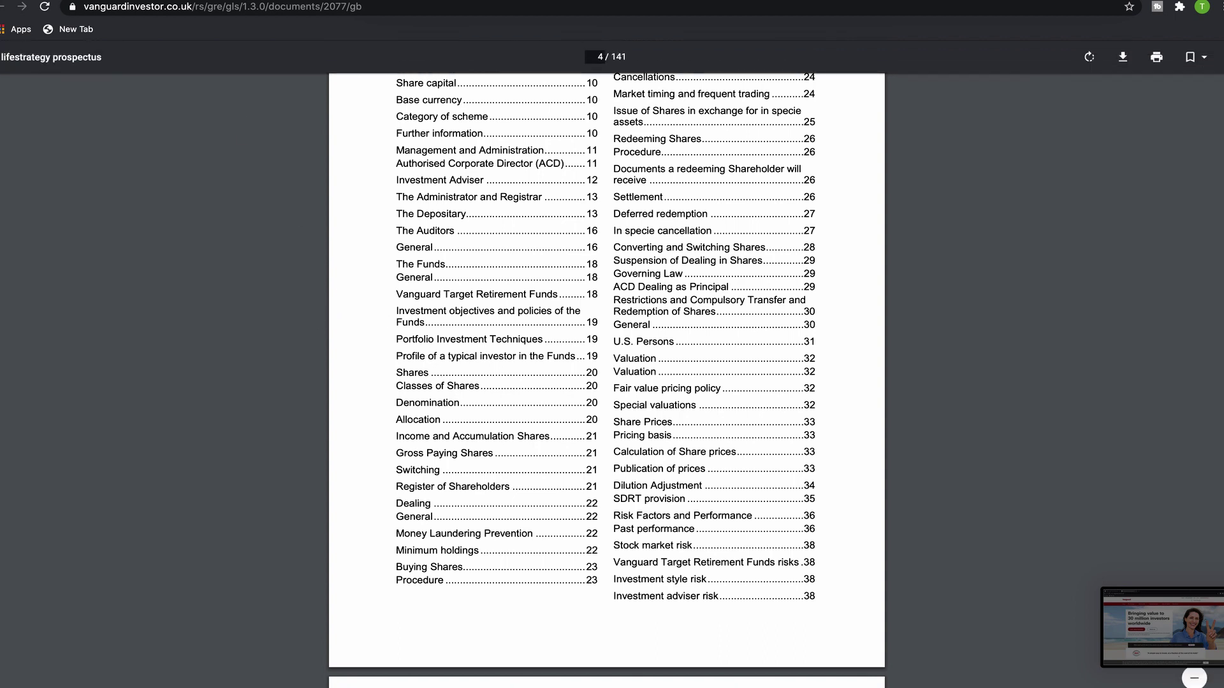
key(alt+Left)
key(alt+Left)
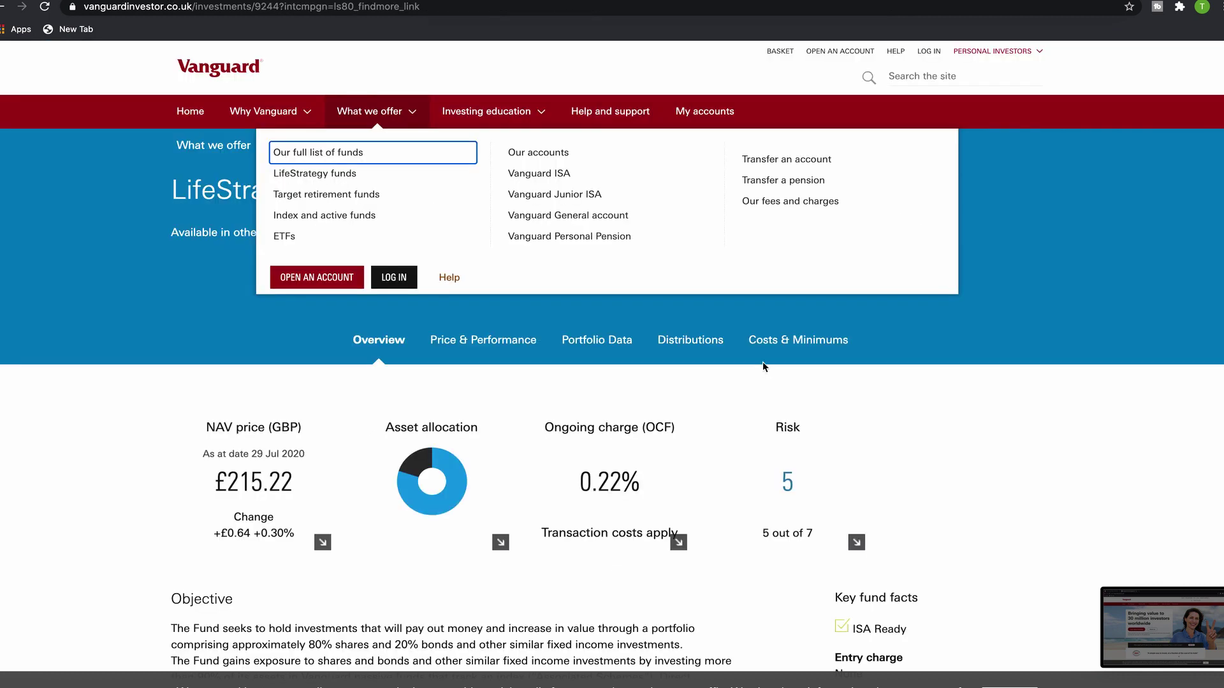
Open Target Retirement funds and scroll its 11 funds, each with a 0.24% ongoing charge
click(331, 197)
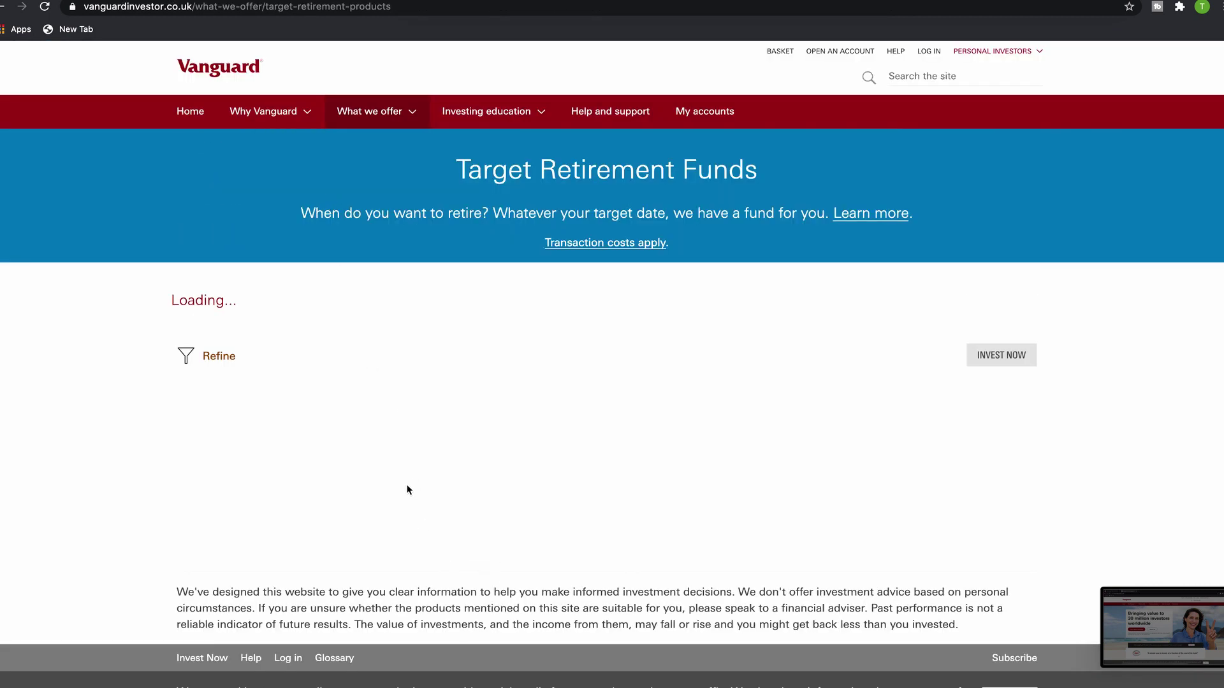
scroll(414, 521, down, 5)
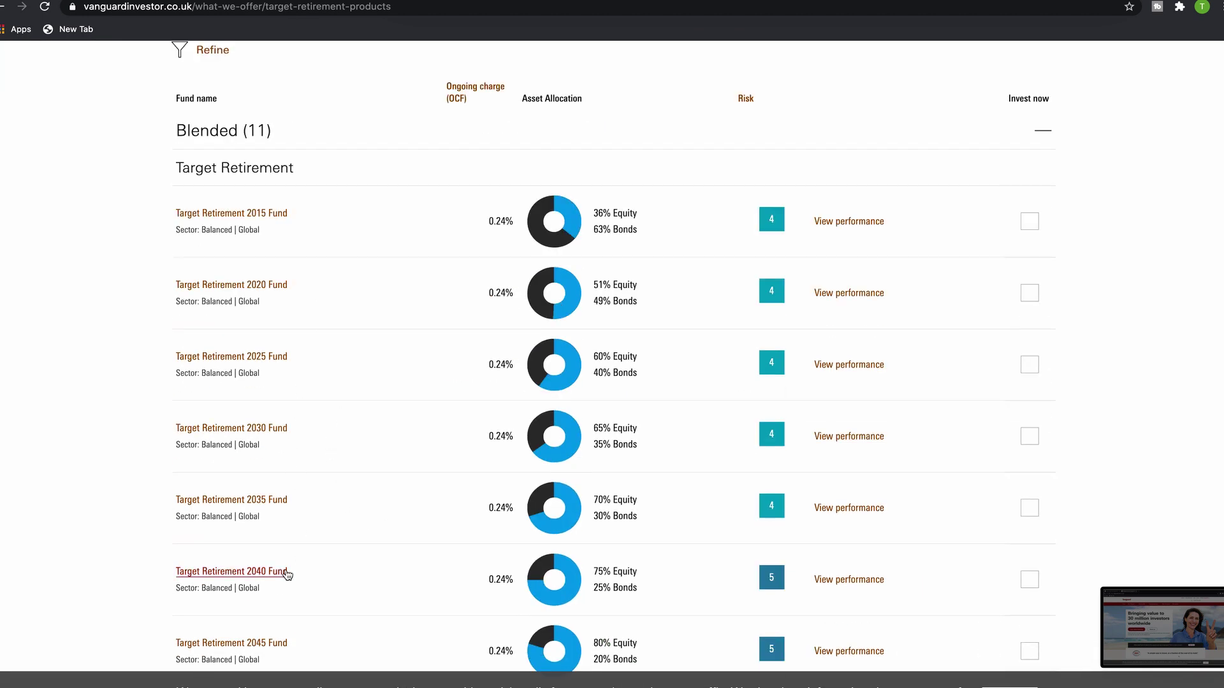
scroll(314, 189, up, 5)
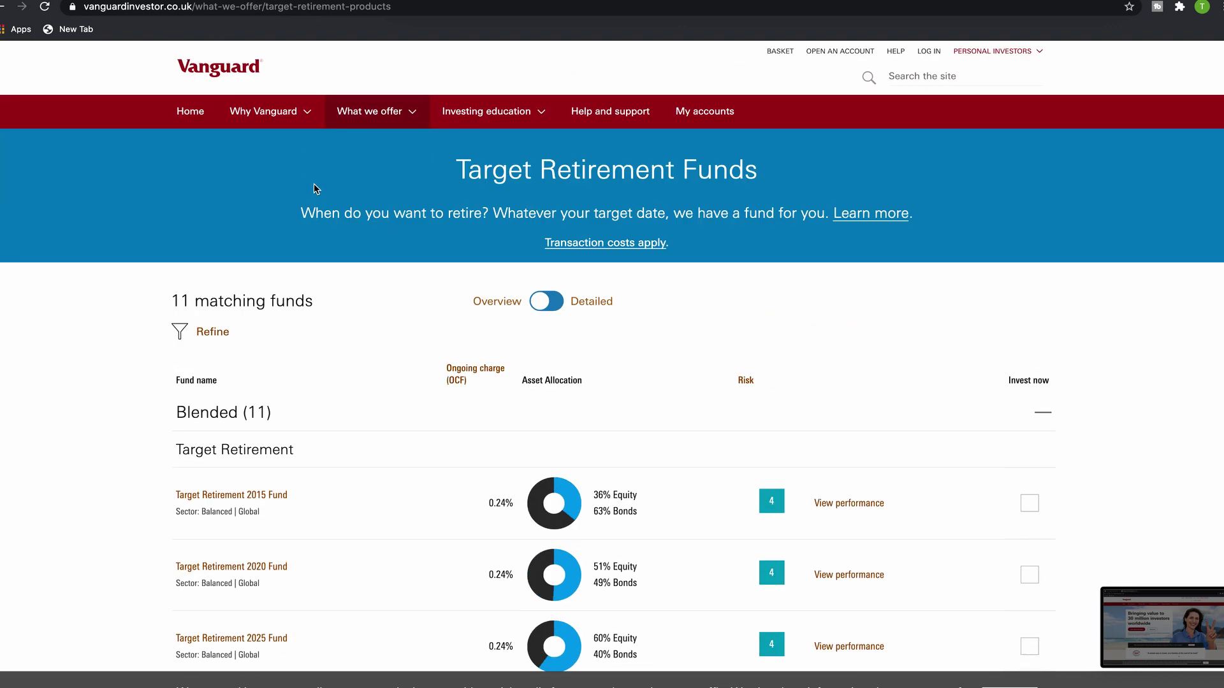
click(370, 112)
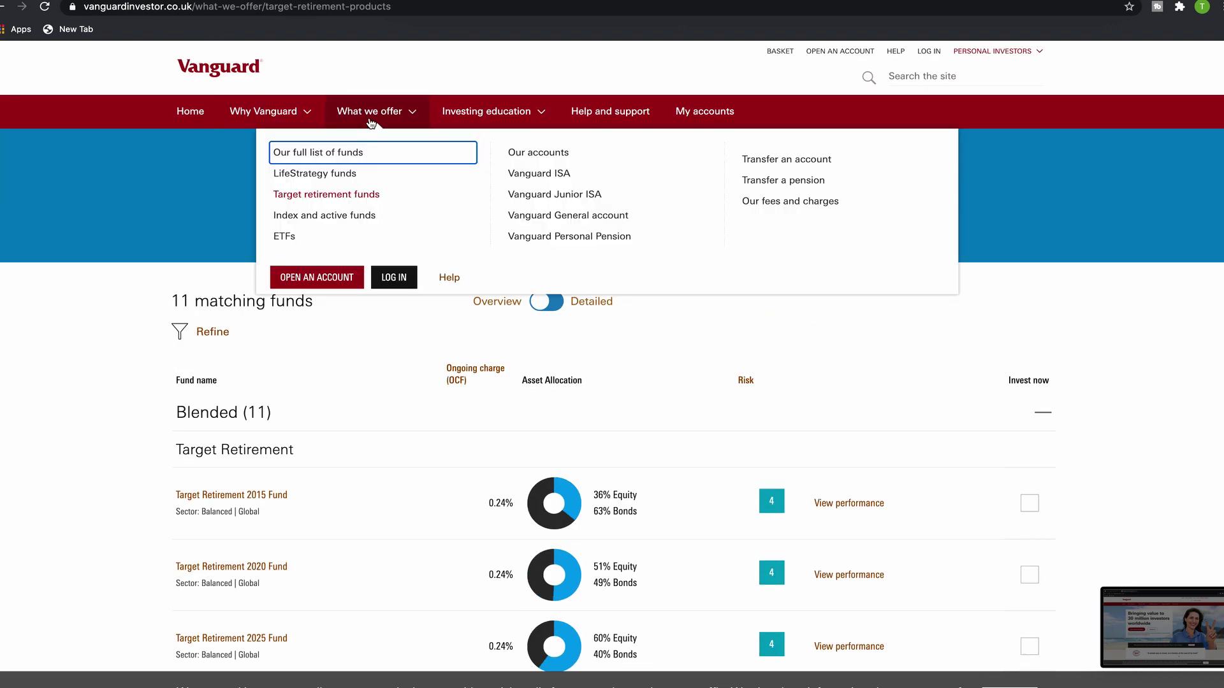
Open Index and active funds and scroll the 19 Equity funds charging 0.12% to 0.48%
click(323, 212)
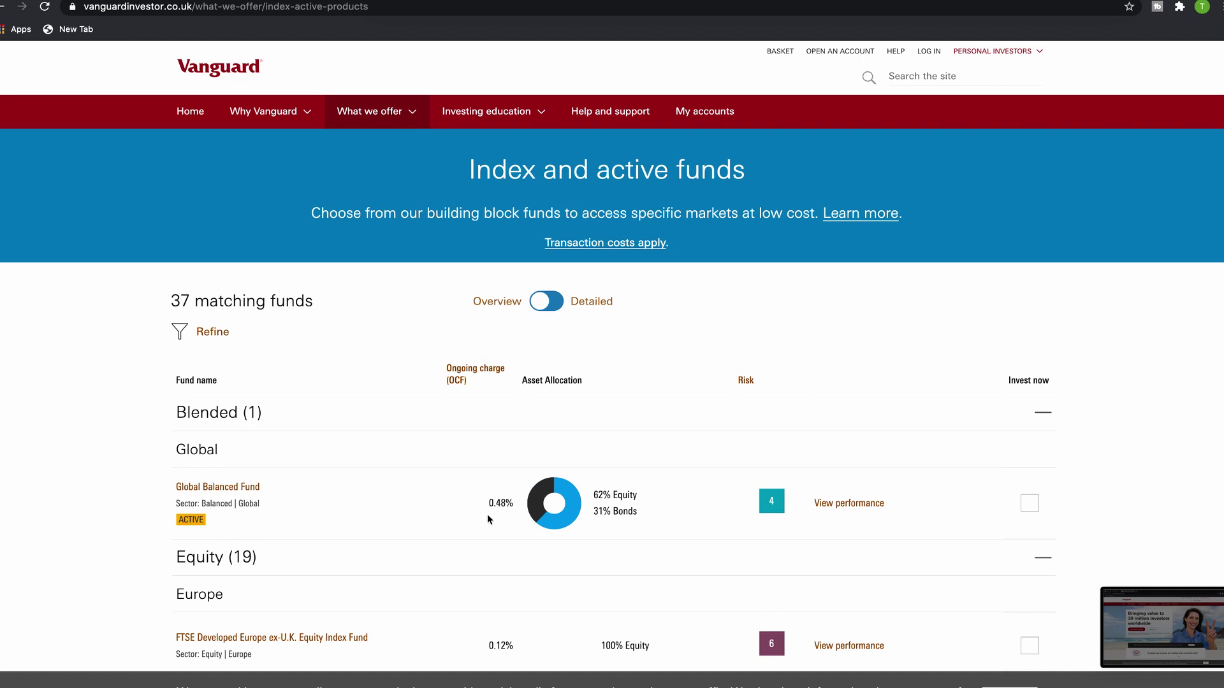
scroll(284, 555, down, 3)
scroll(284, 556, down, 4)
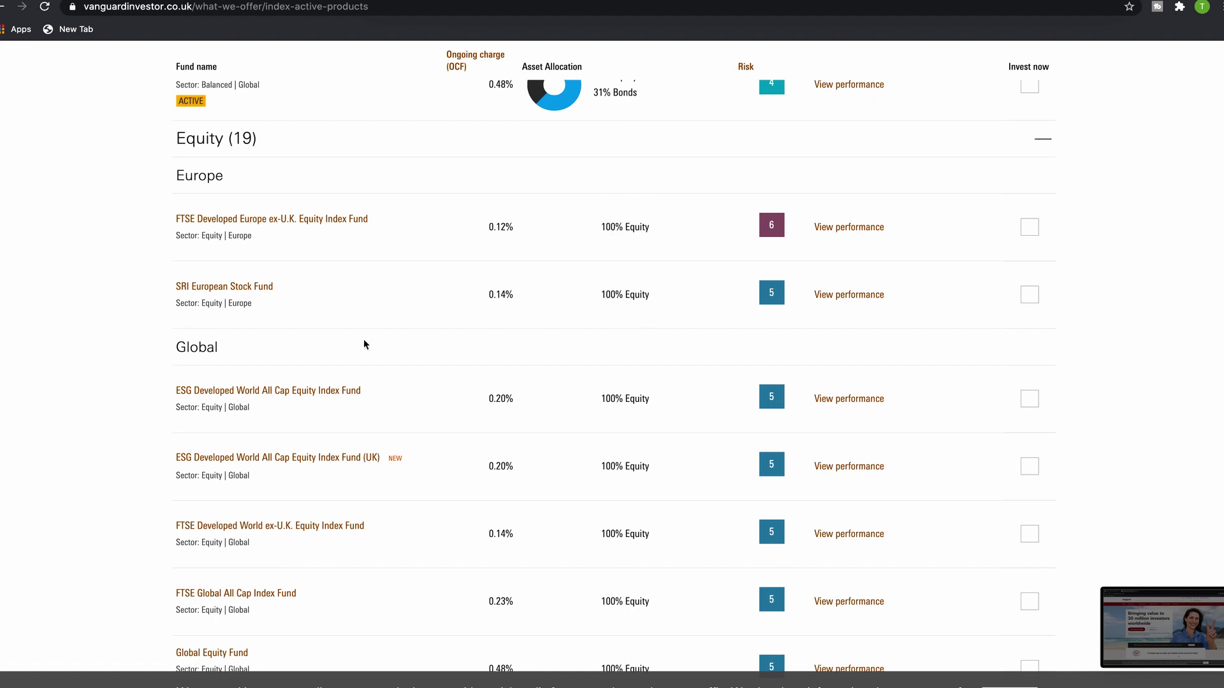
scroll(276, 456, down, 1)
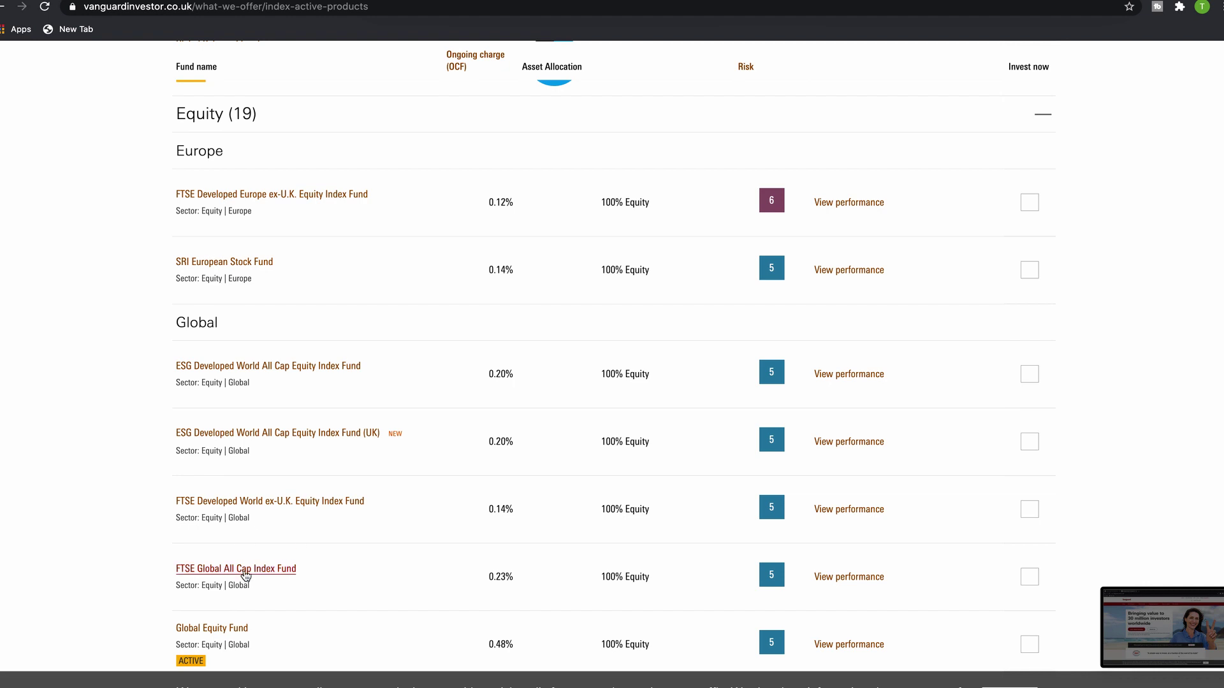
scroll(355, 546, down, 2)
scroll(357, 545, down, 5)
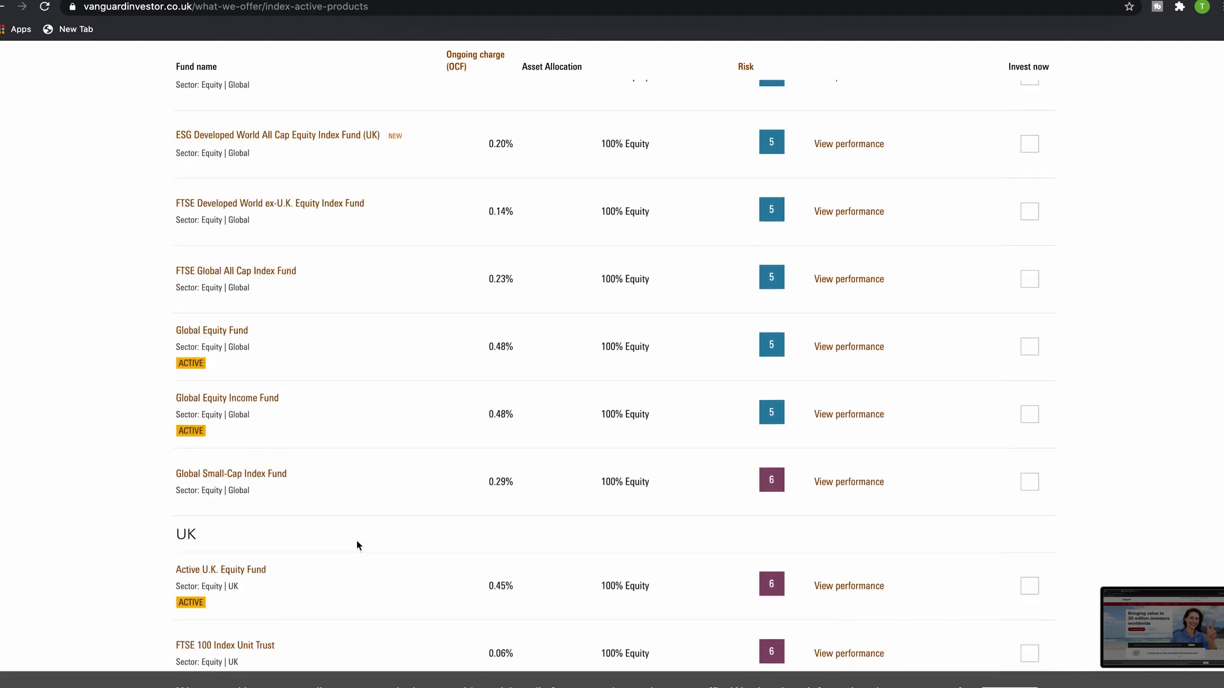
scroll(310, 546, down, 1)
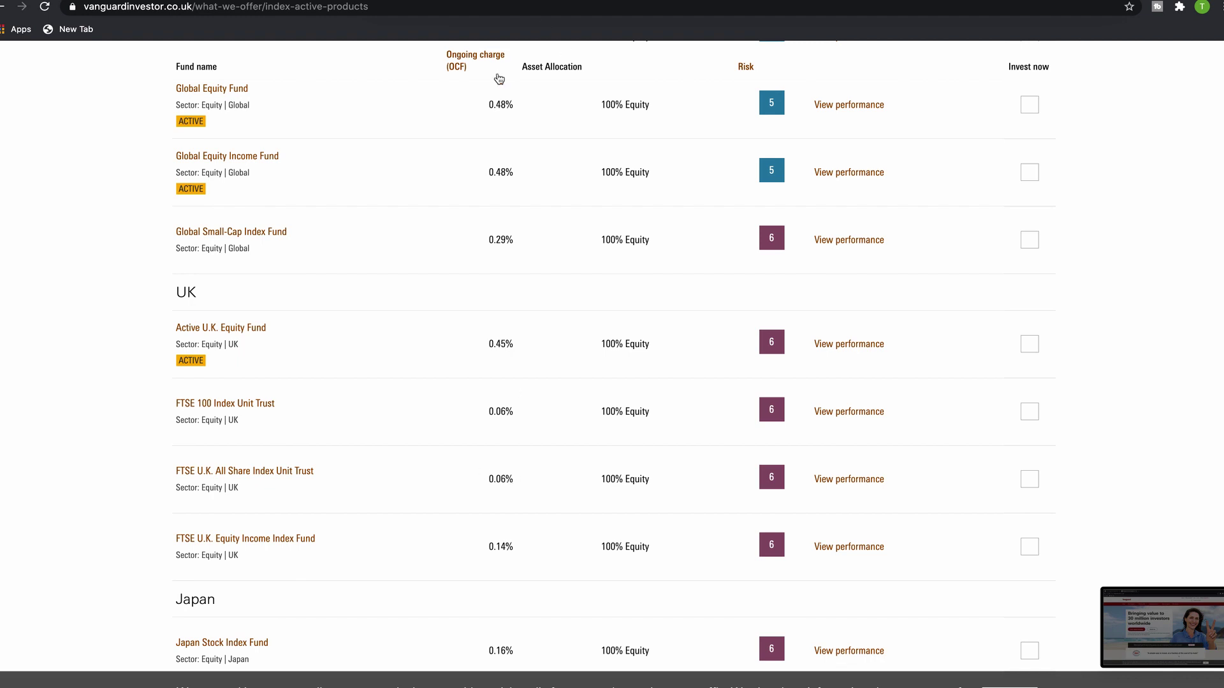
scroll(601, 266, down, 1)
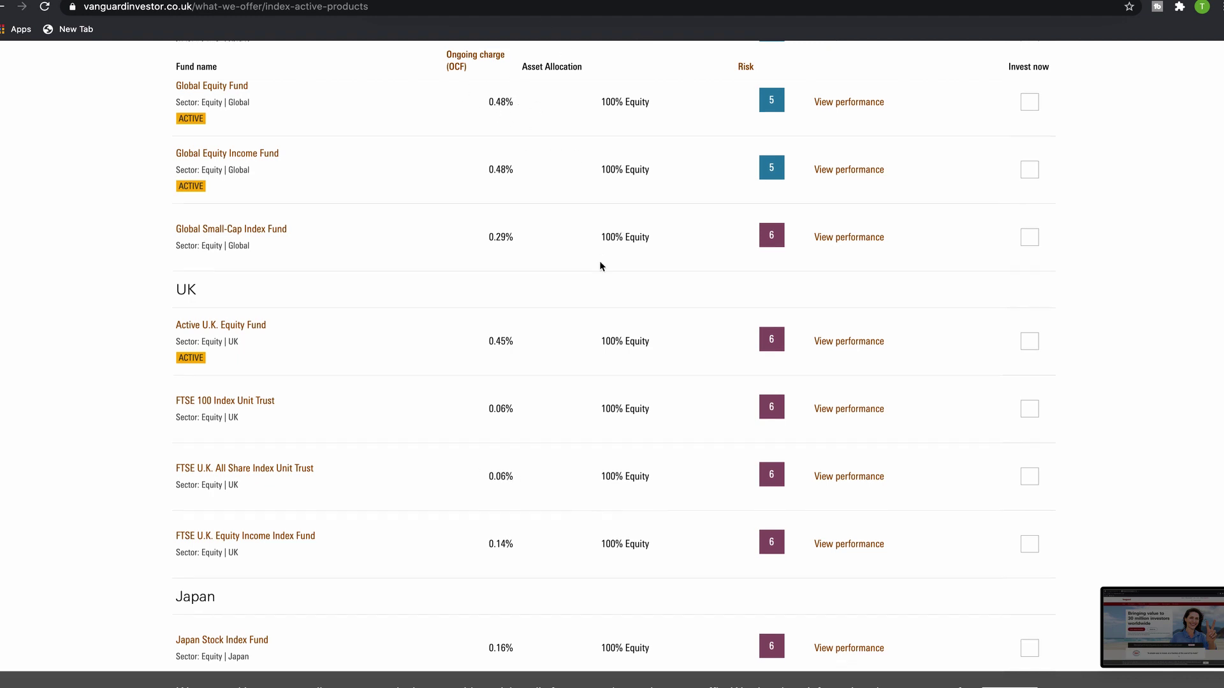
scroll(386, 466, down, 15)
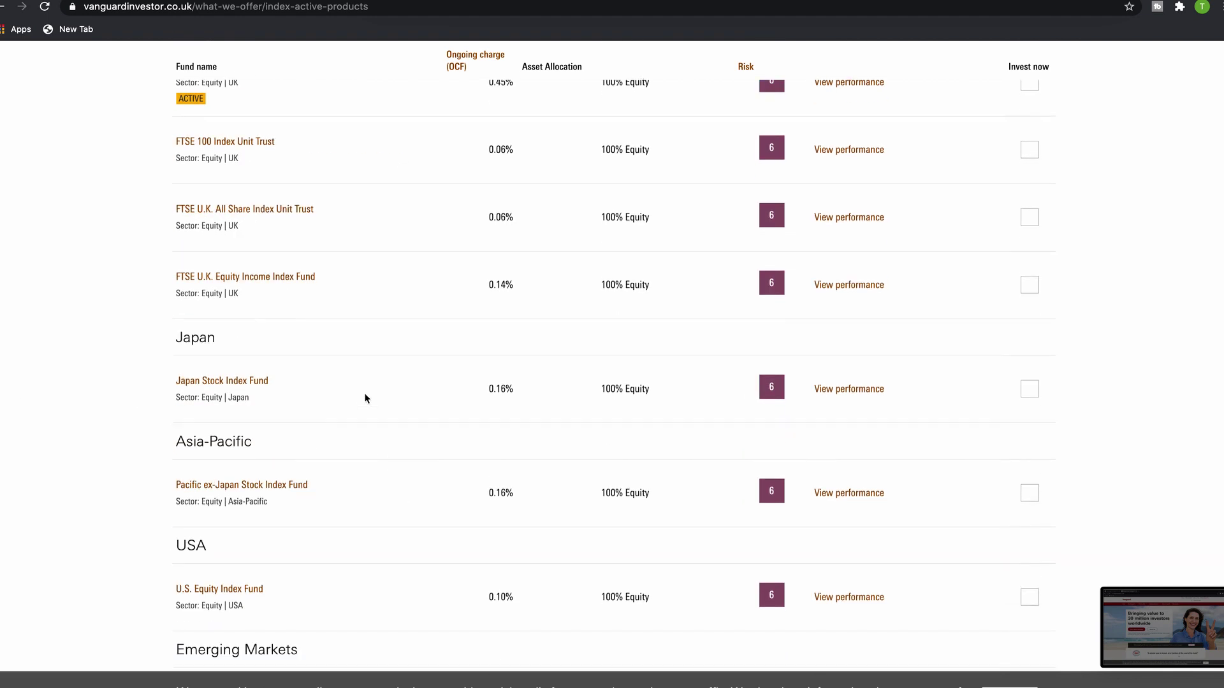
scroll(367, 201, down, 8)
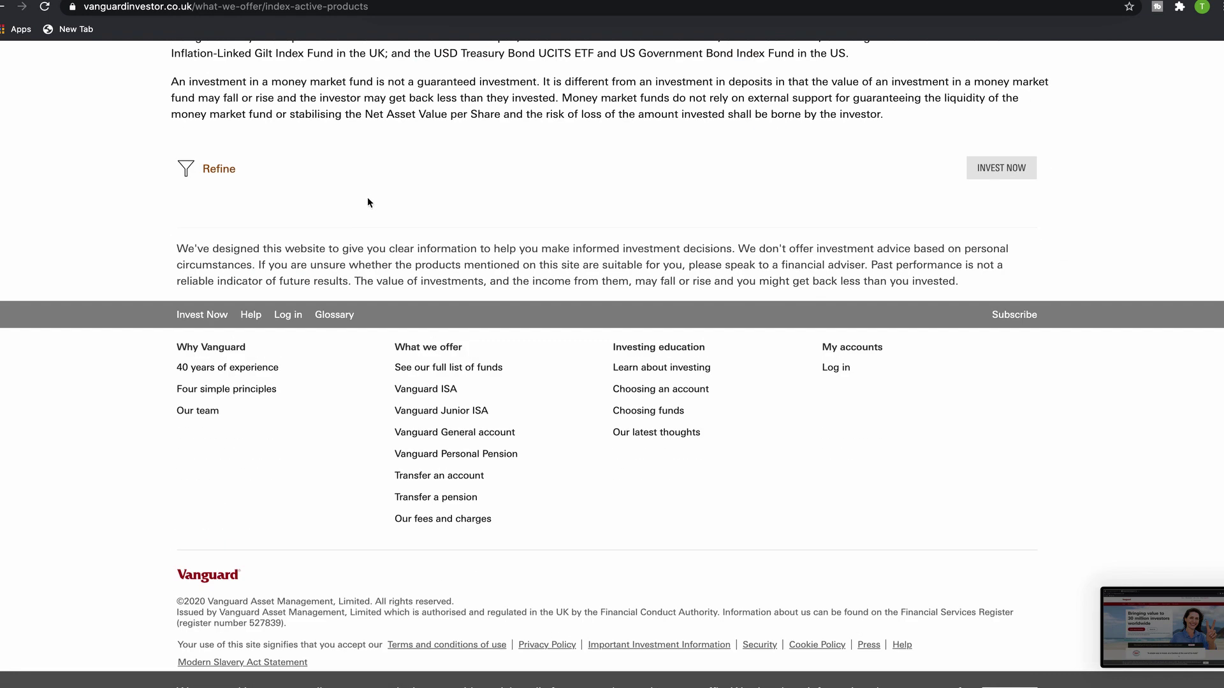
scroll(353, 132, up, 20)
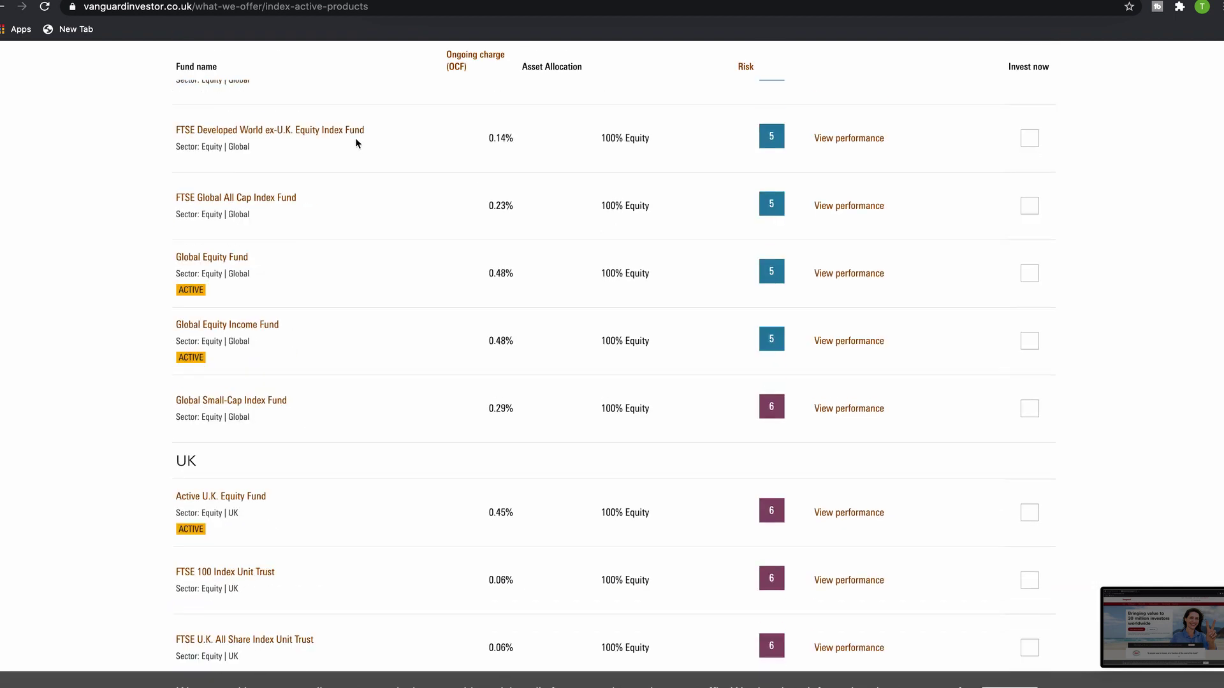
scroll(356, 141, up, 10)
click(370, 111)
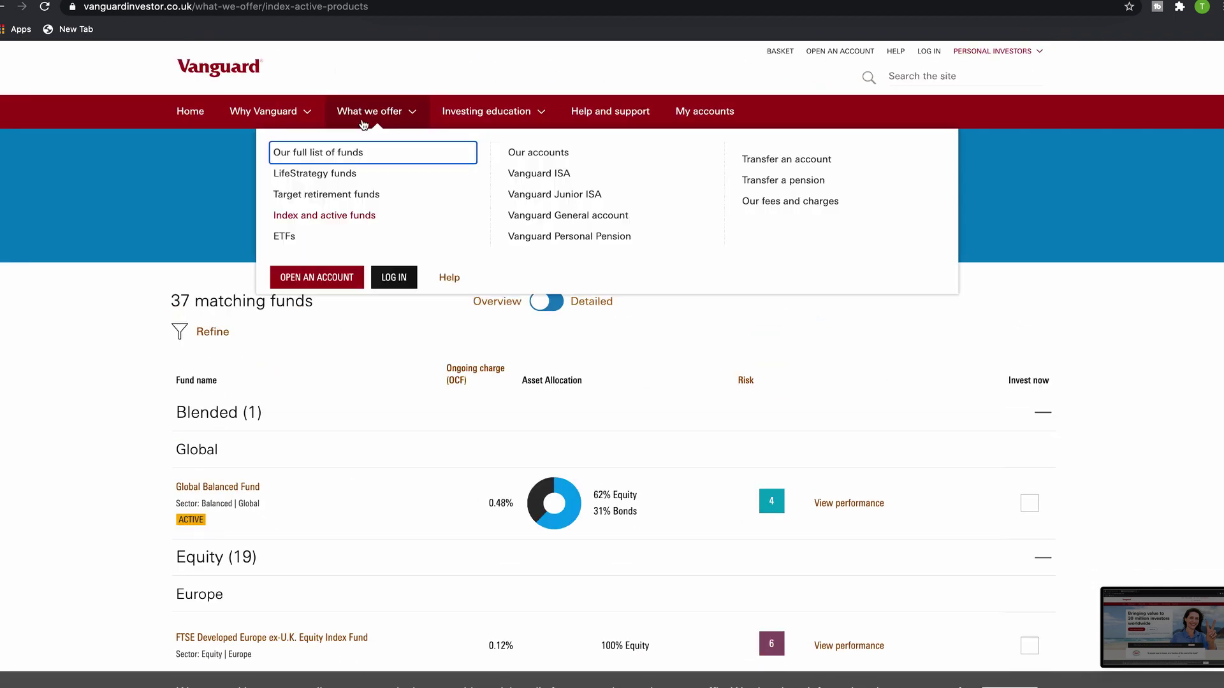
click(293, 241)
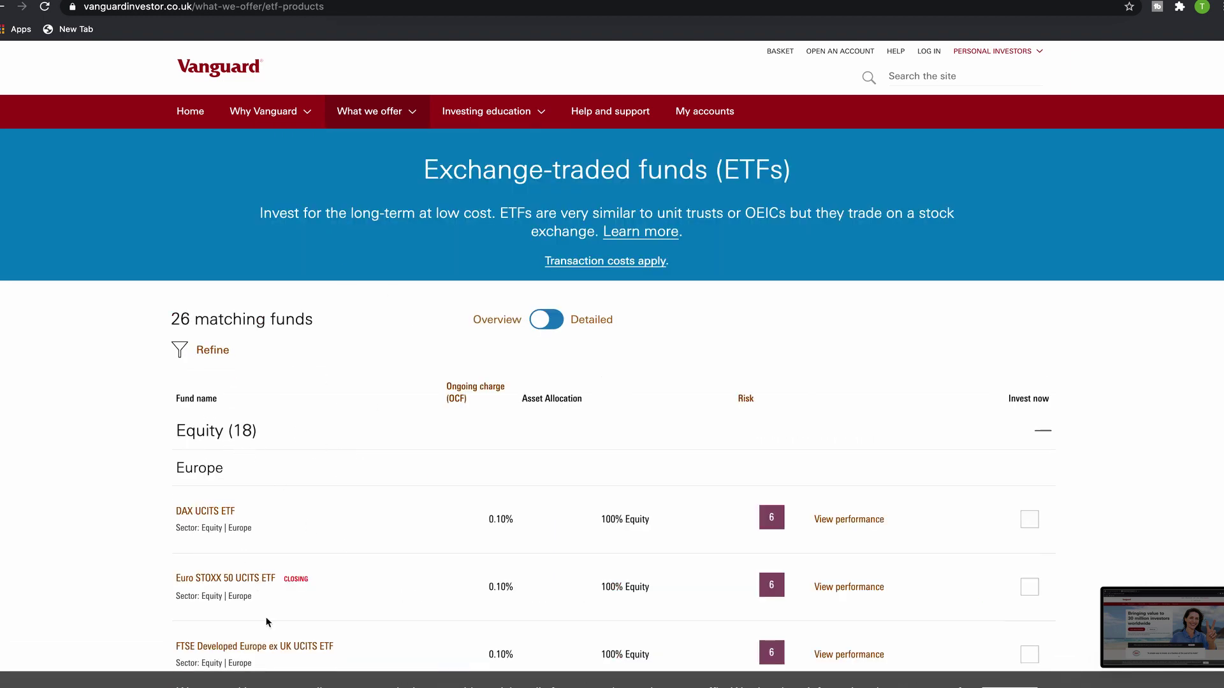
scroll(279, 614, down, 5)
scroll(267, 552, down, 3)
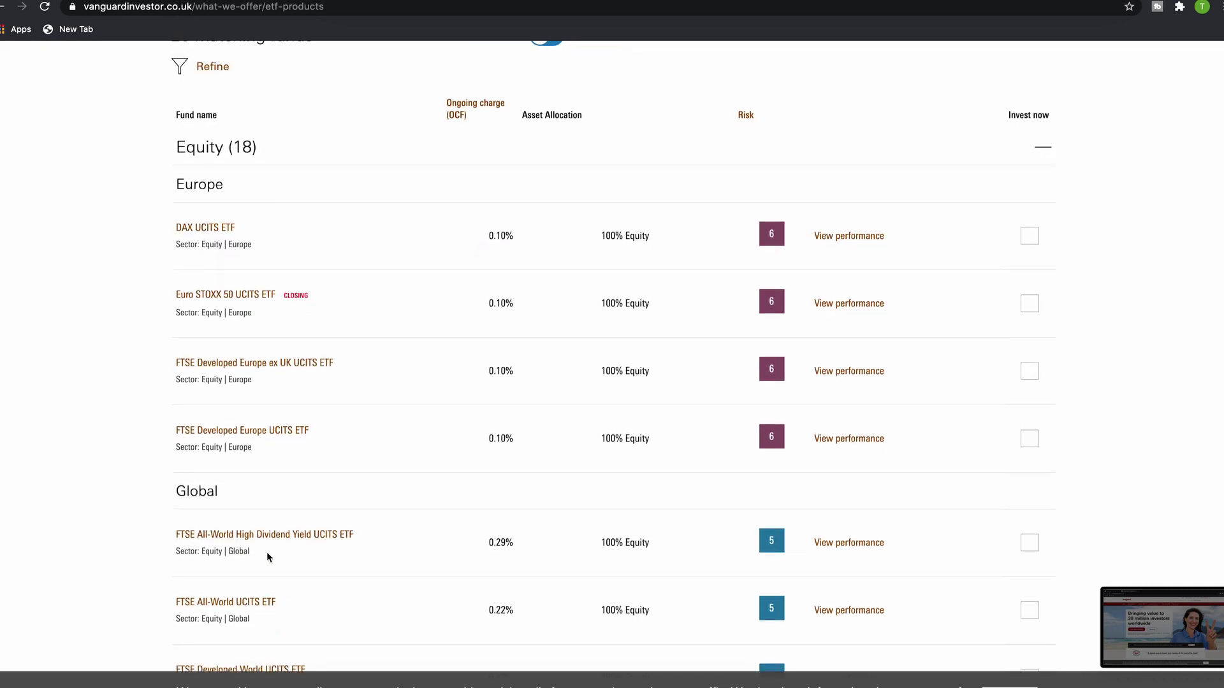
scroll(267, 557, down, 10)
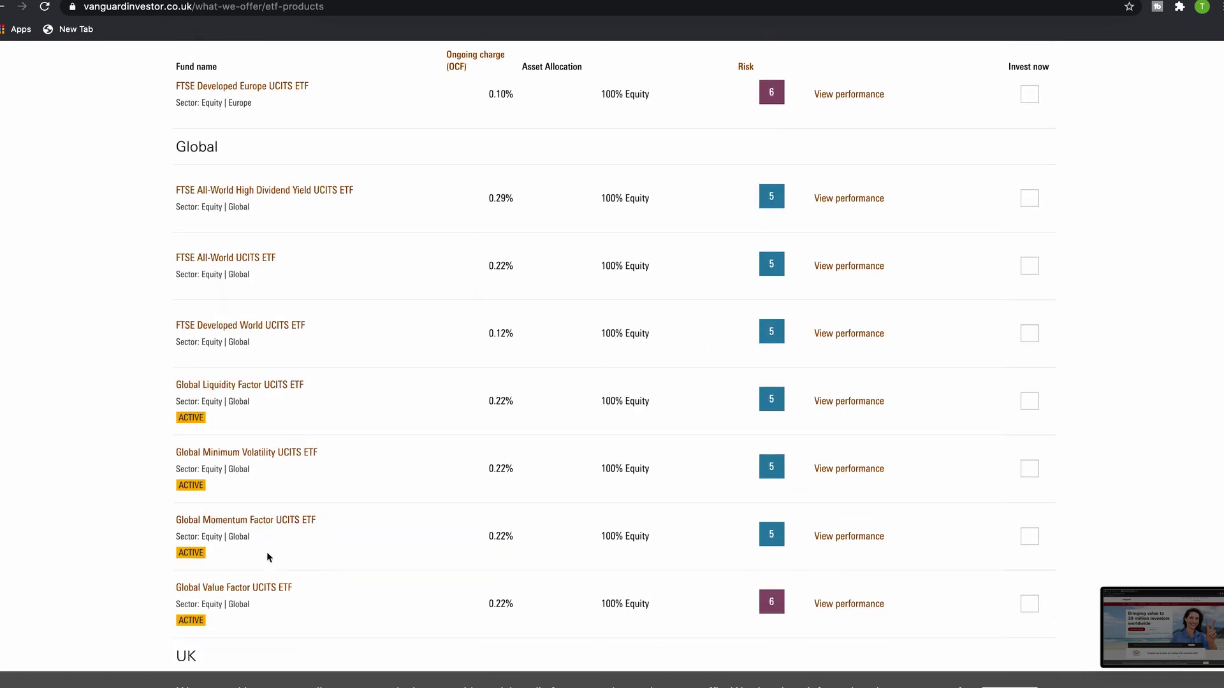
scroll(267, 555, down, 8)
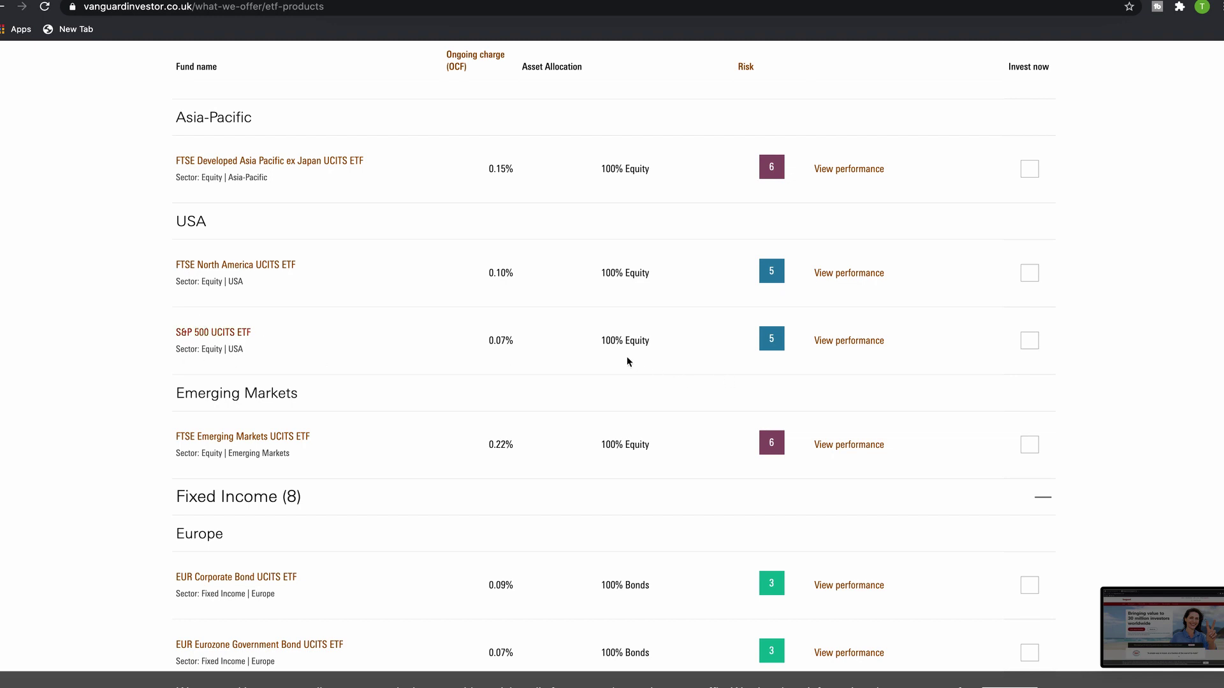
click(772, 351)
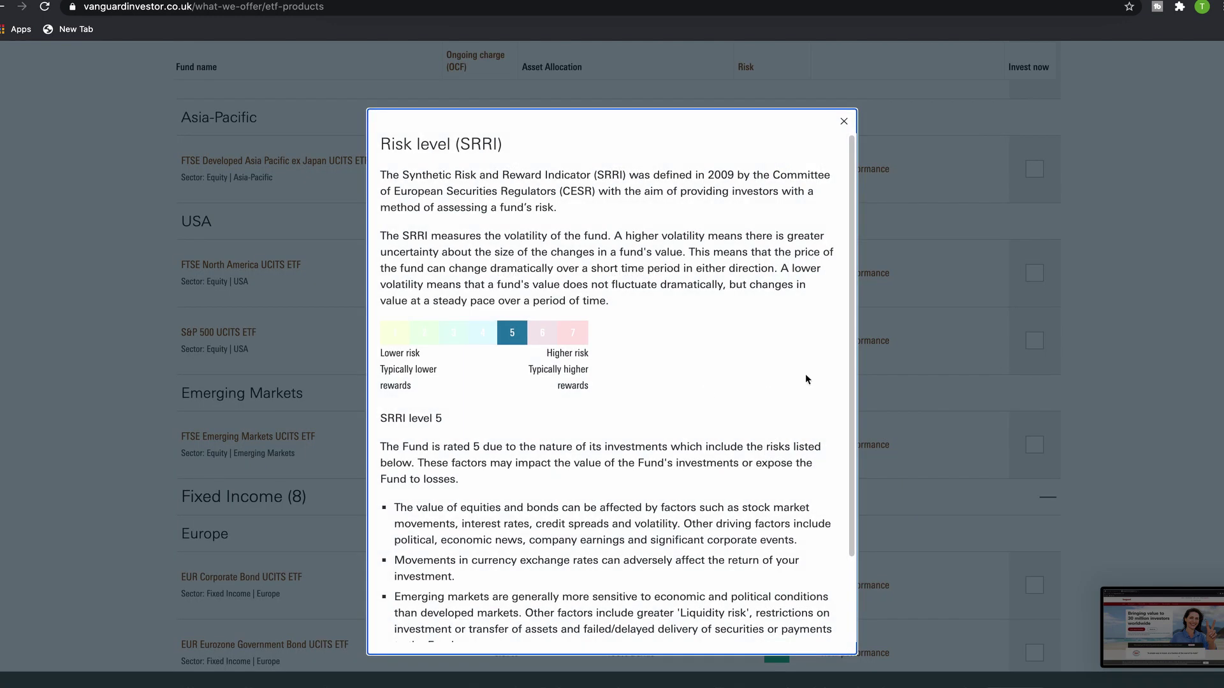
click(843, 121)
click(843, 121)
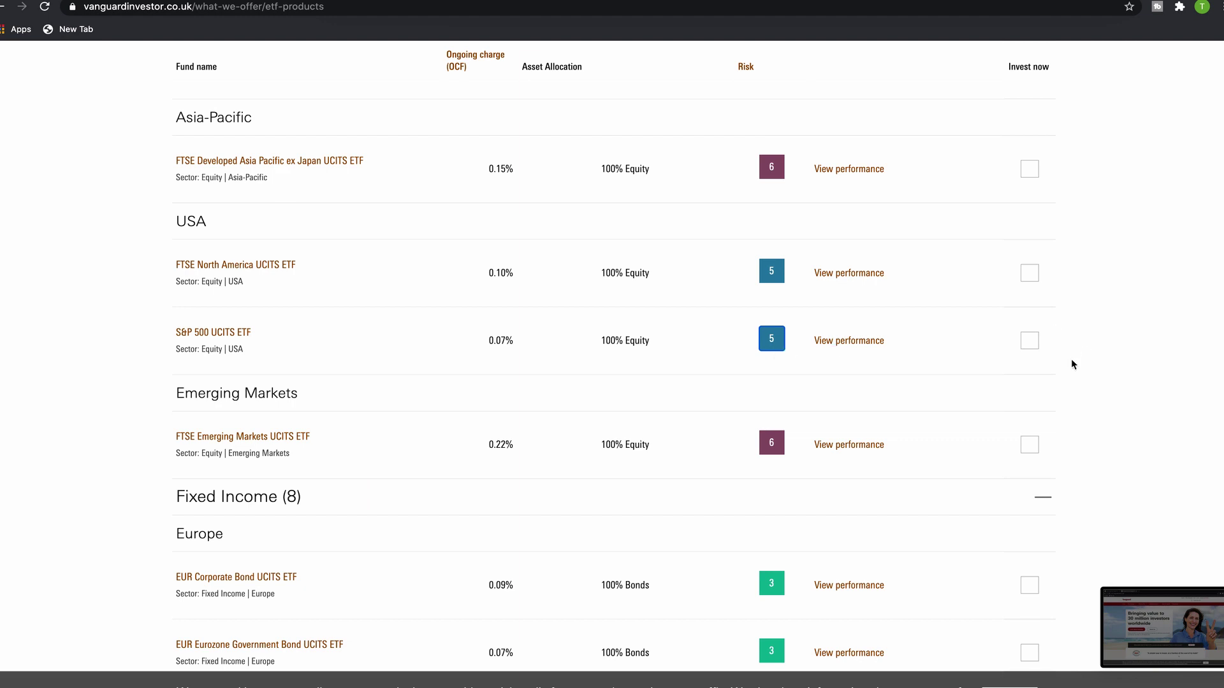
Select the S&P 500 UCITS ETF (VUSA) and bring up the basket with Invest now
click(1029, 341)
scroll(1052, 364, down, 3)
scroll(1083, 452, down, 10)
scroll(1065, 452, up, 4)
scroll(900, 357, down, 5)
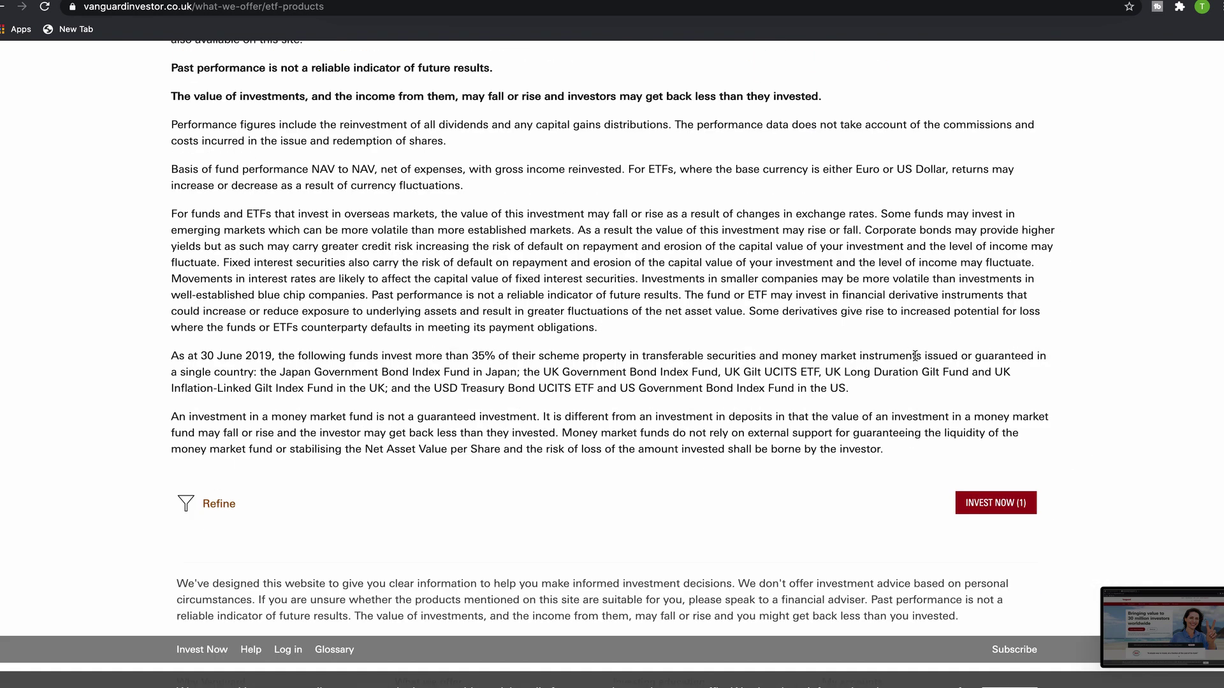
click(1010, 510)
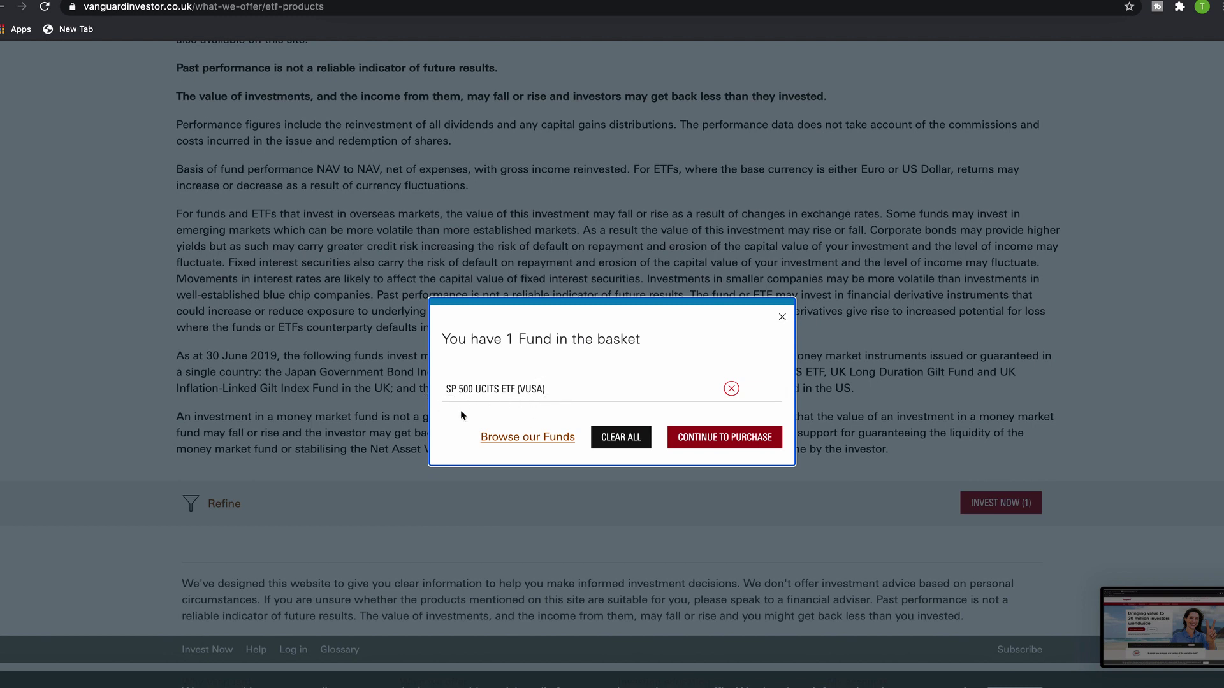
Continue to purchase the basket and choose Open an account on the login page
click(721, 447)
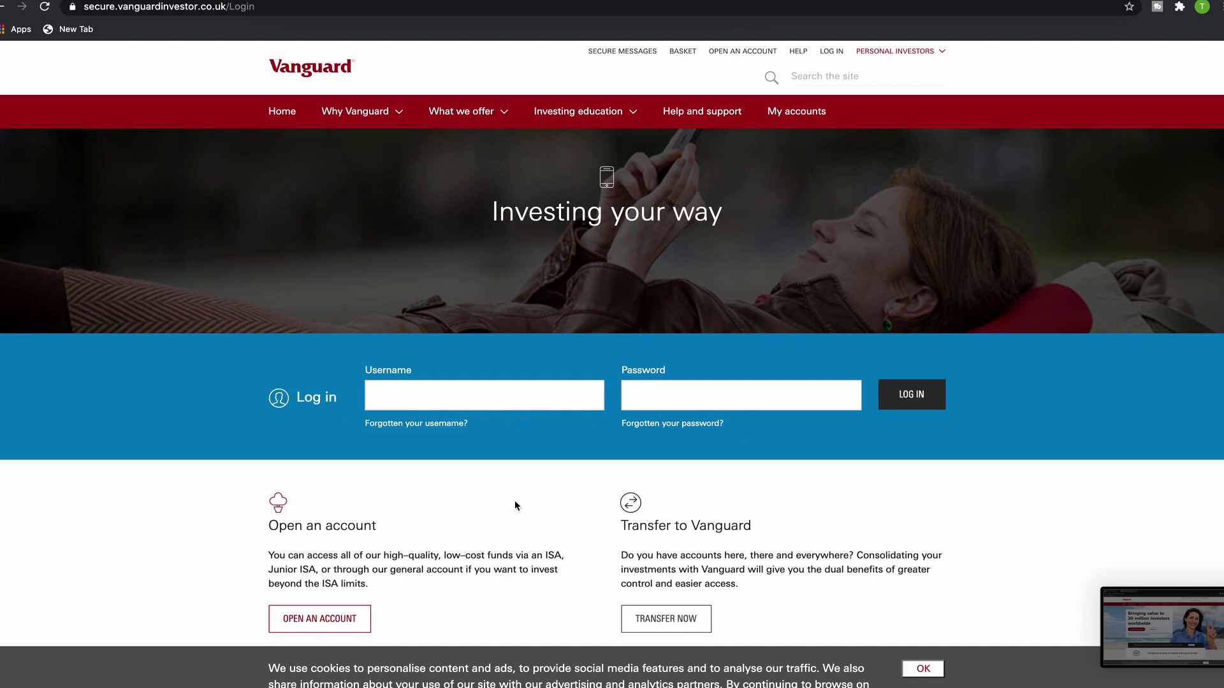
scroll(510, 506, down, 3)
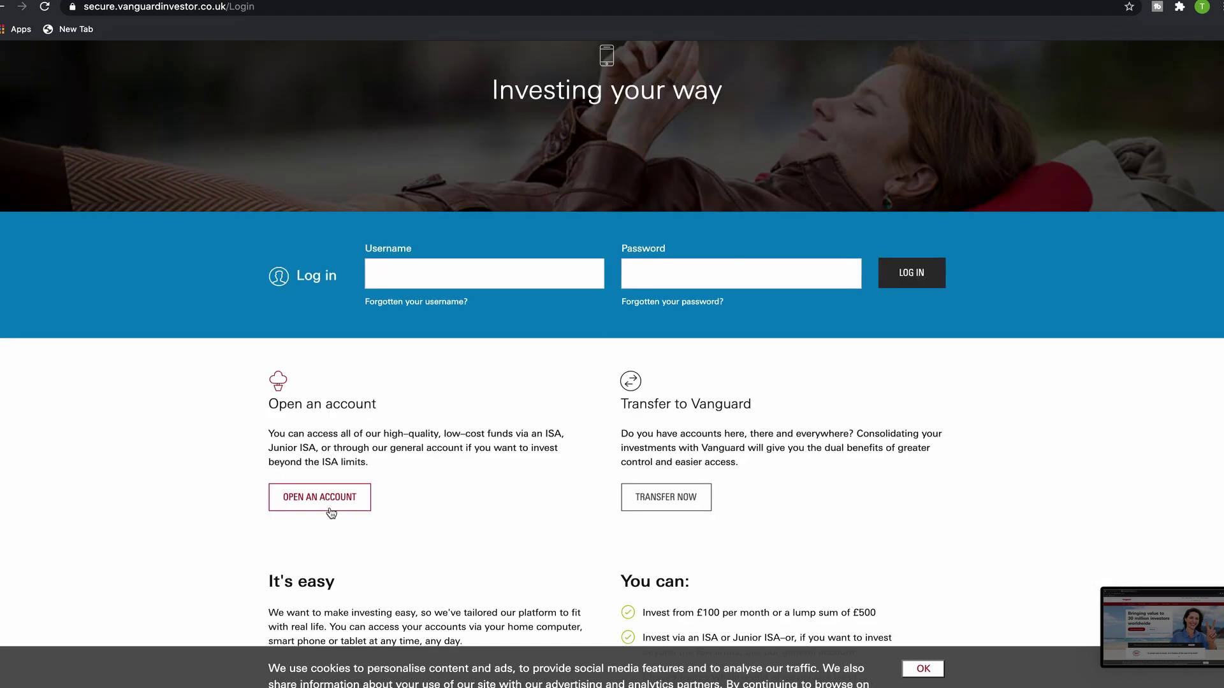
click(328, 507)
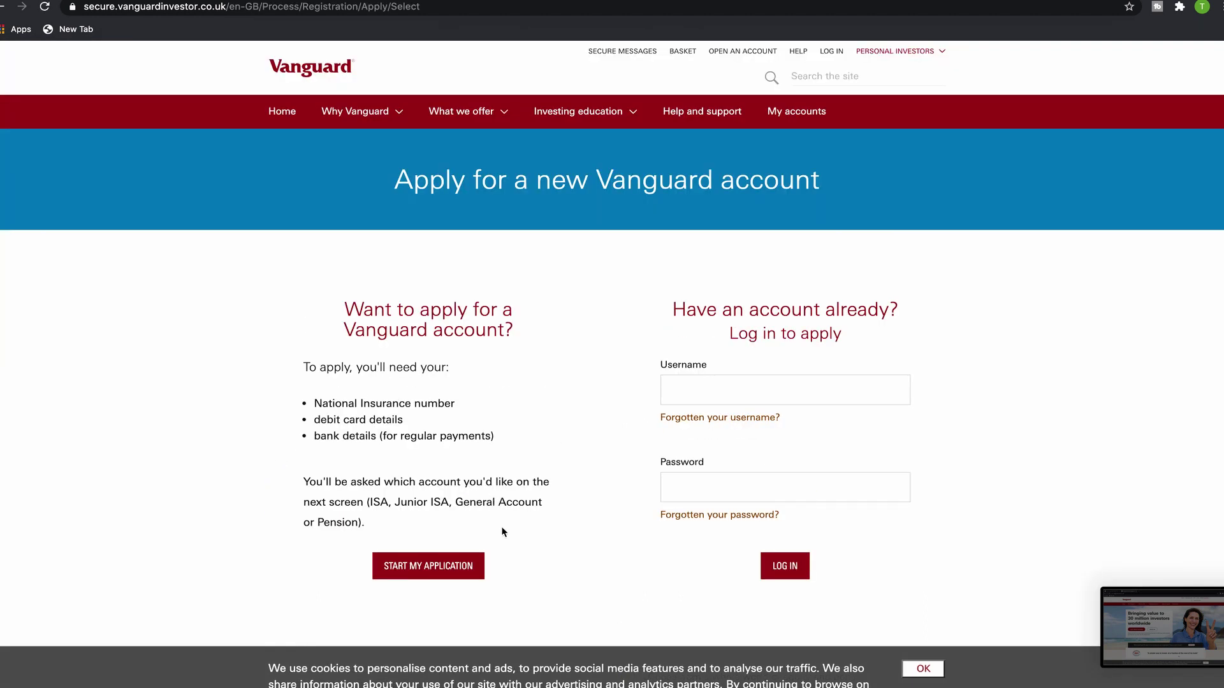
Start the Vanguard account application to reach the account type choices
click(428, 565)
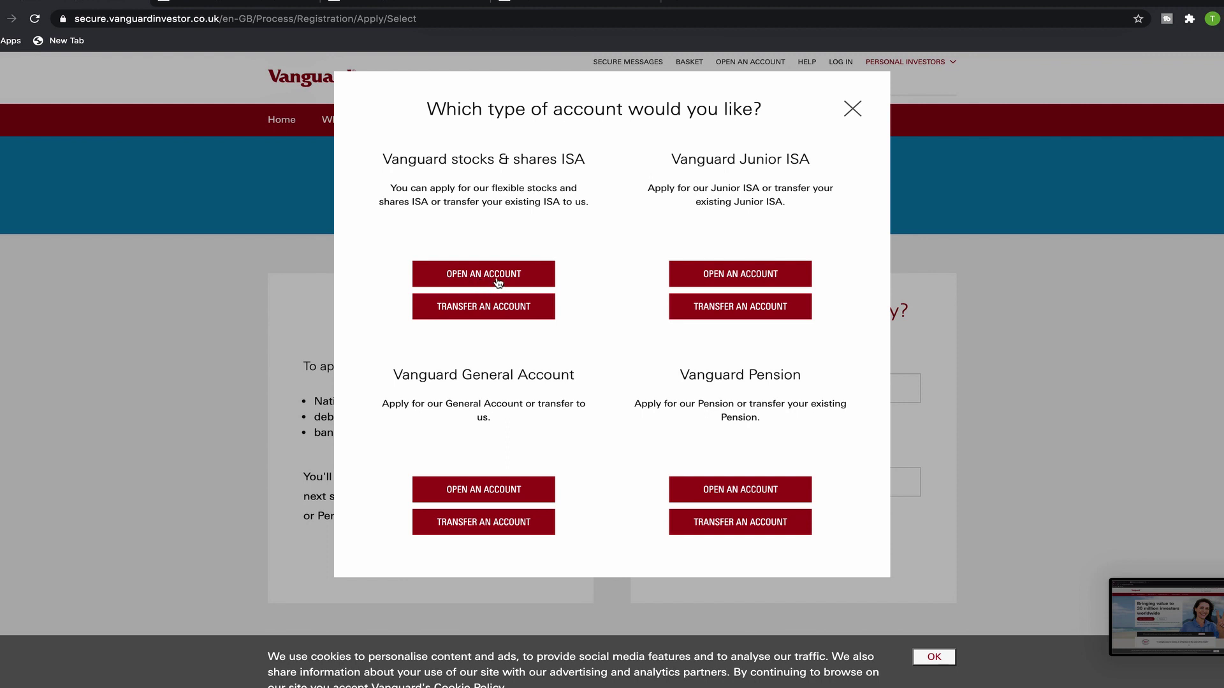
Choose the stocks & shares ISA, confirm the important information was read, and proceed
click(486, 276)
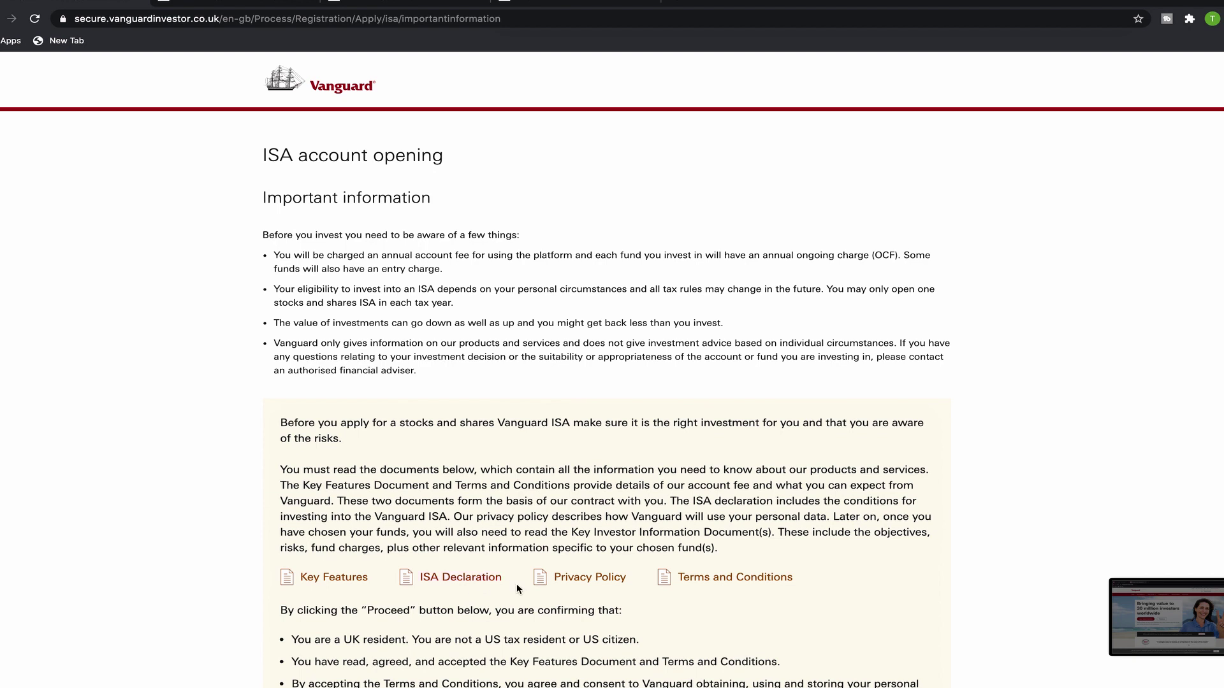
scroll(887, 510, down, 1)
scroll(887, 510, down, 3)
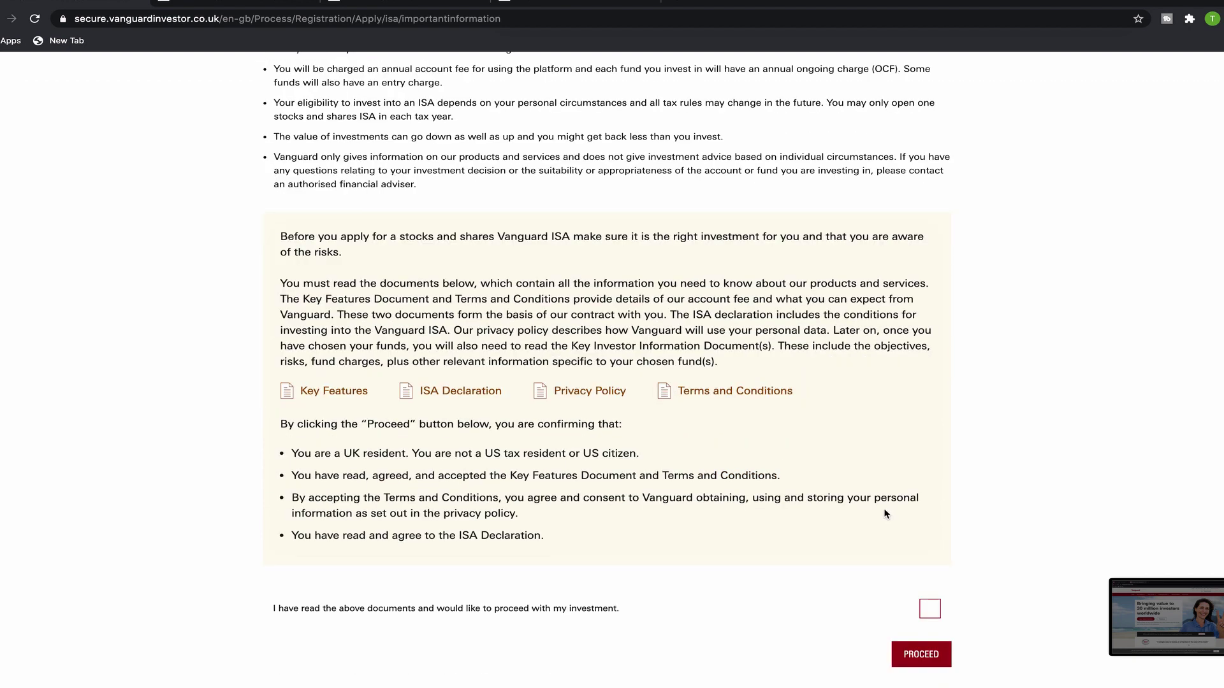
click(929, 608)
click(925, 663)
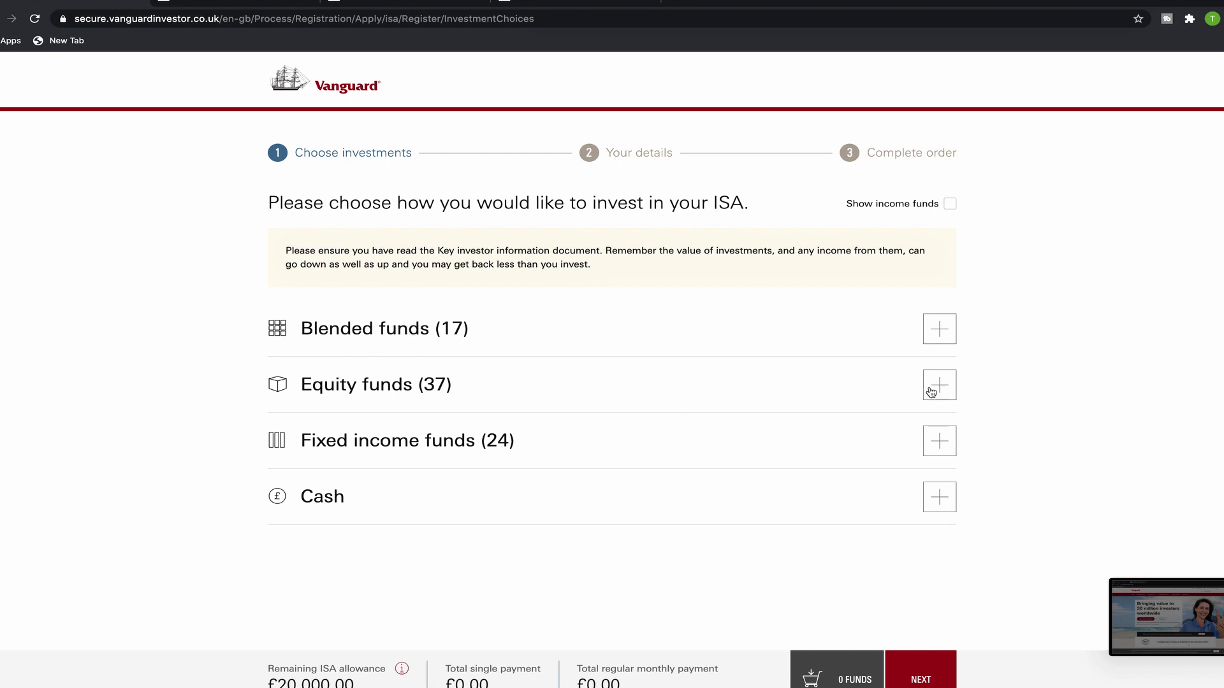
Expand the Equity funds and scroll down to the S&P 500 UCITS ETF
click(951, 394)
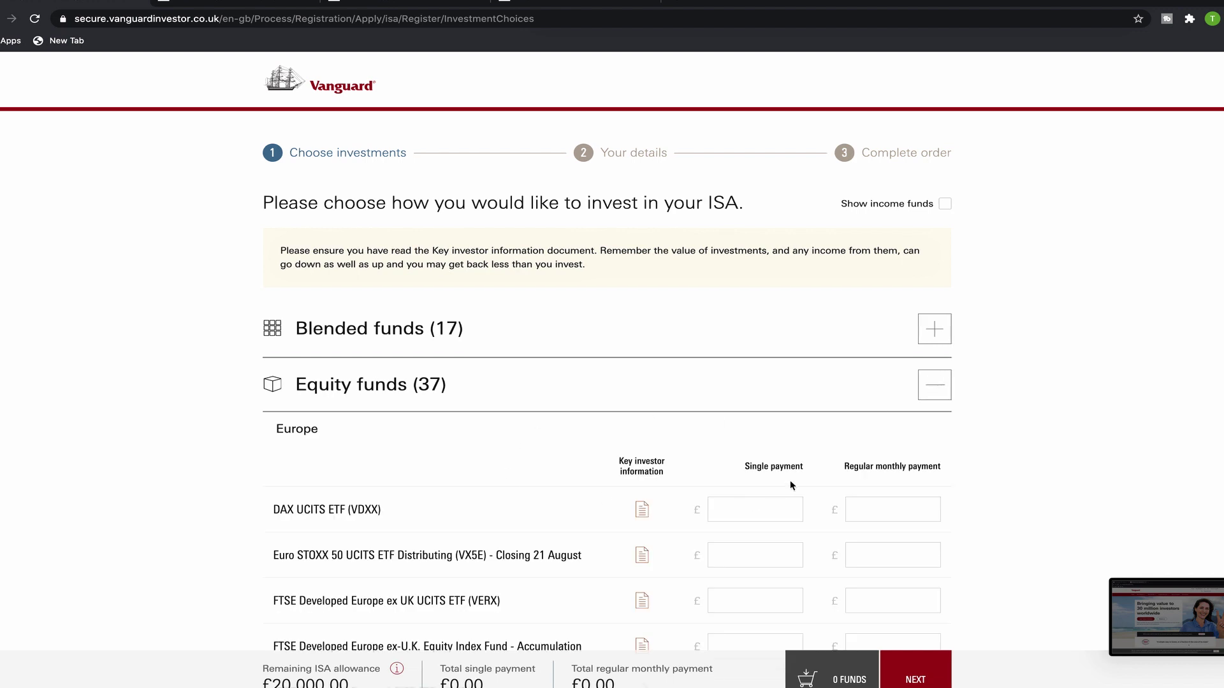
scroll(828, 465, down, 5)
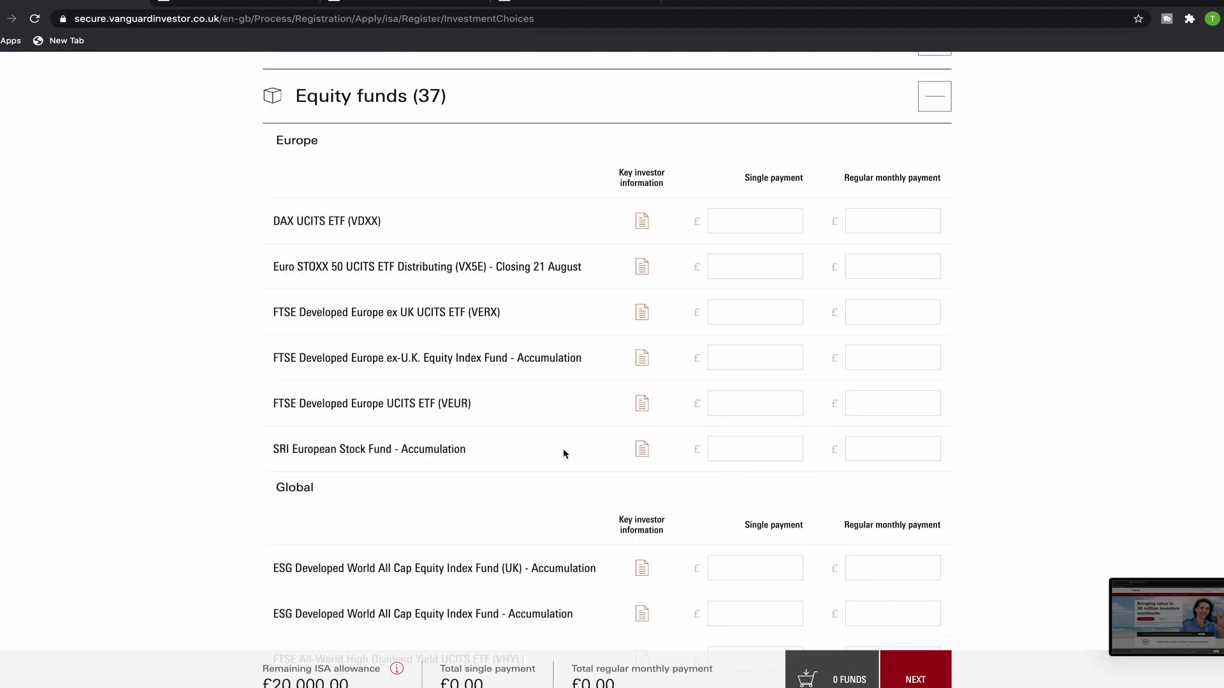
scroll(819, 514, down, 1)
scroll(789, 539, down, 5)
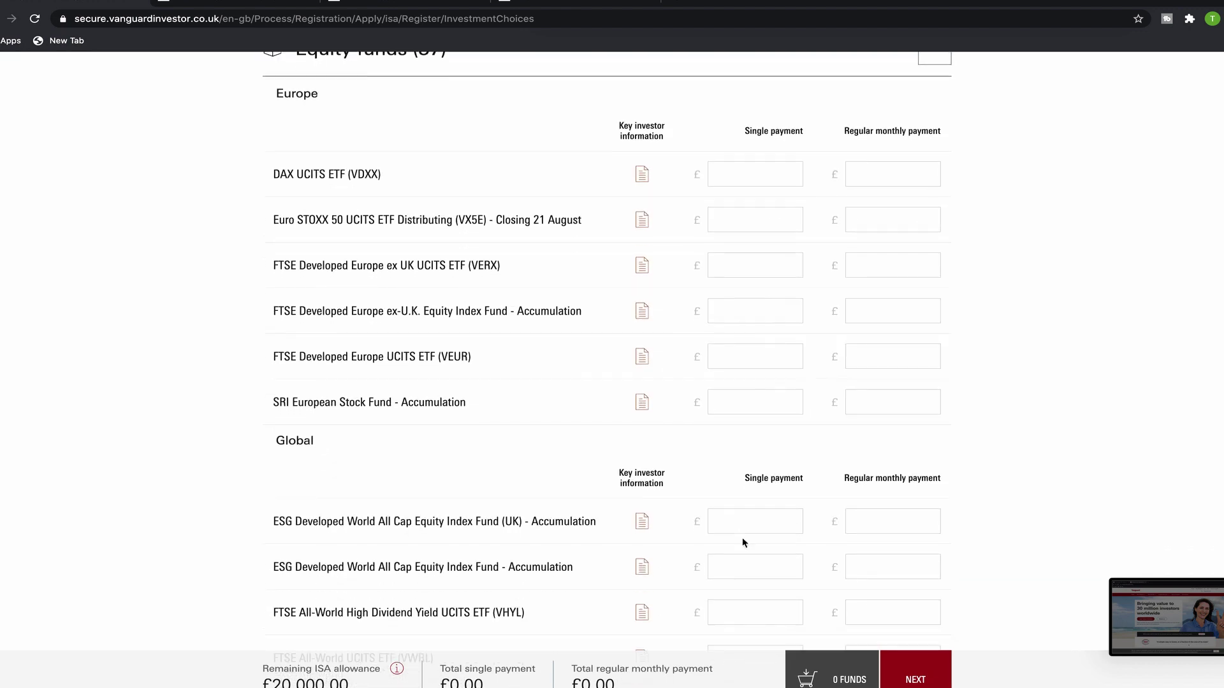
scroll(749, 540, down, 5)
scroll(750, 542, down, 9)
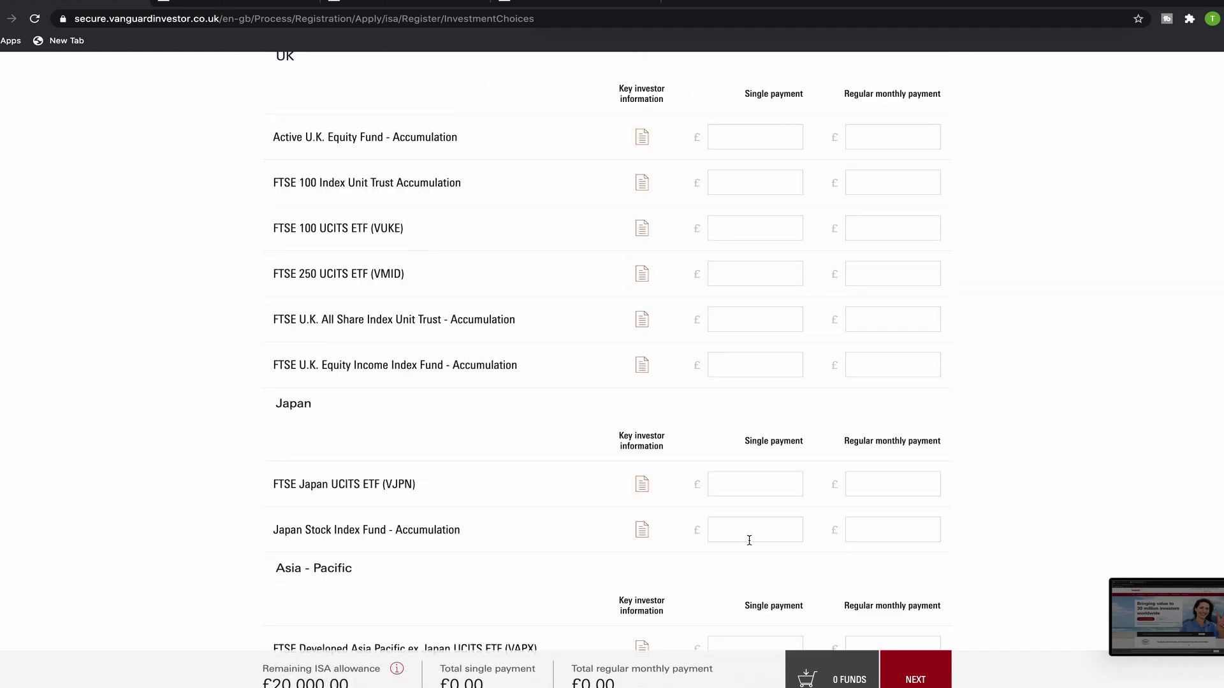
scroll(749, 539, down, 6)
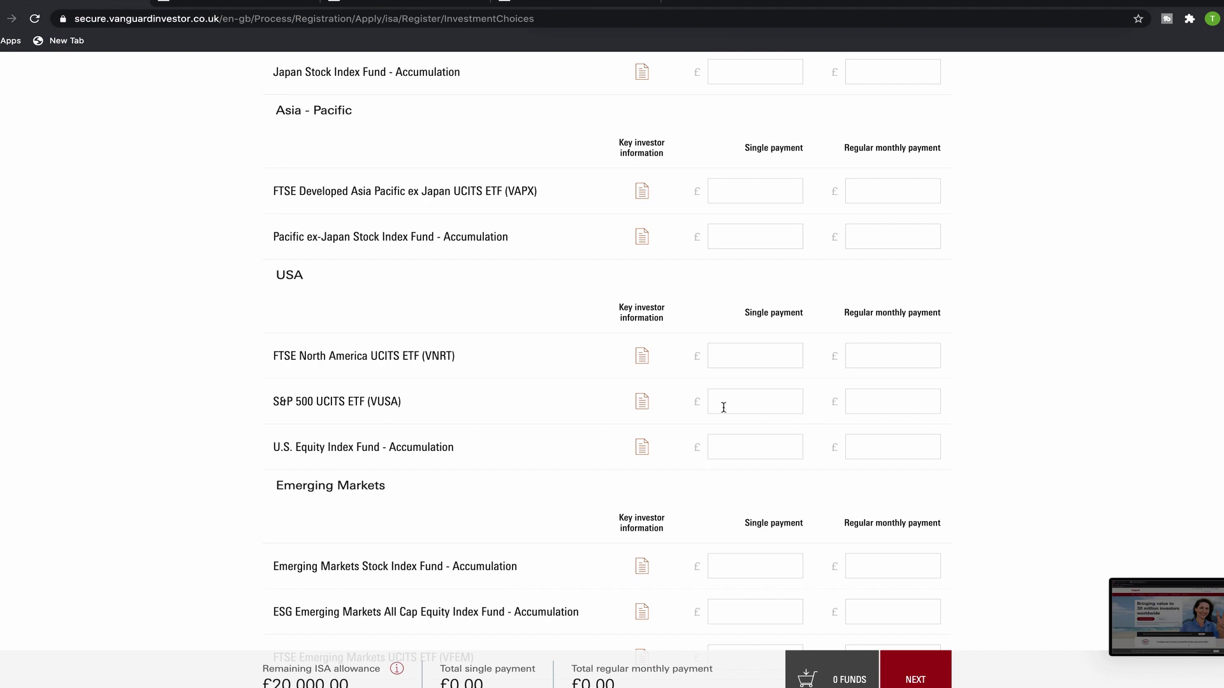
Enter £500 single payment and £100 monthly payment for the S&P 500 ETF
click(761, 406)
text(100)
key(Tab)
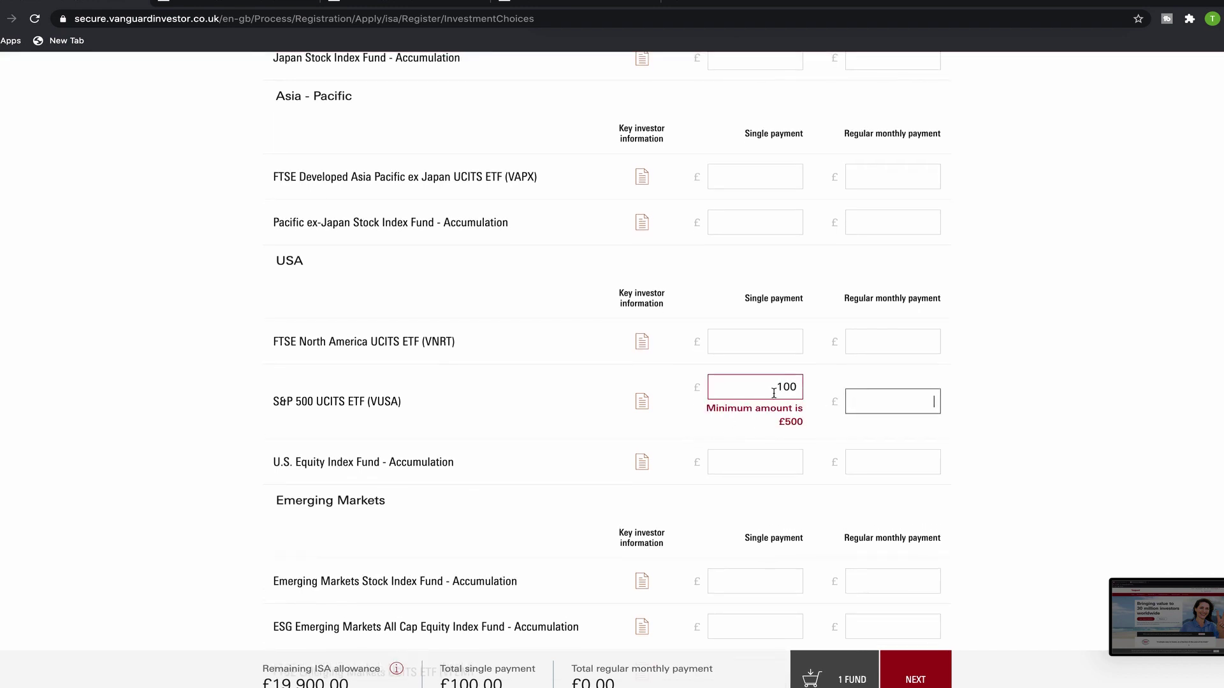
click(784, 387)
key(BackSpace)
text(5)
click(888, 401)
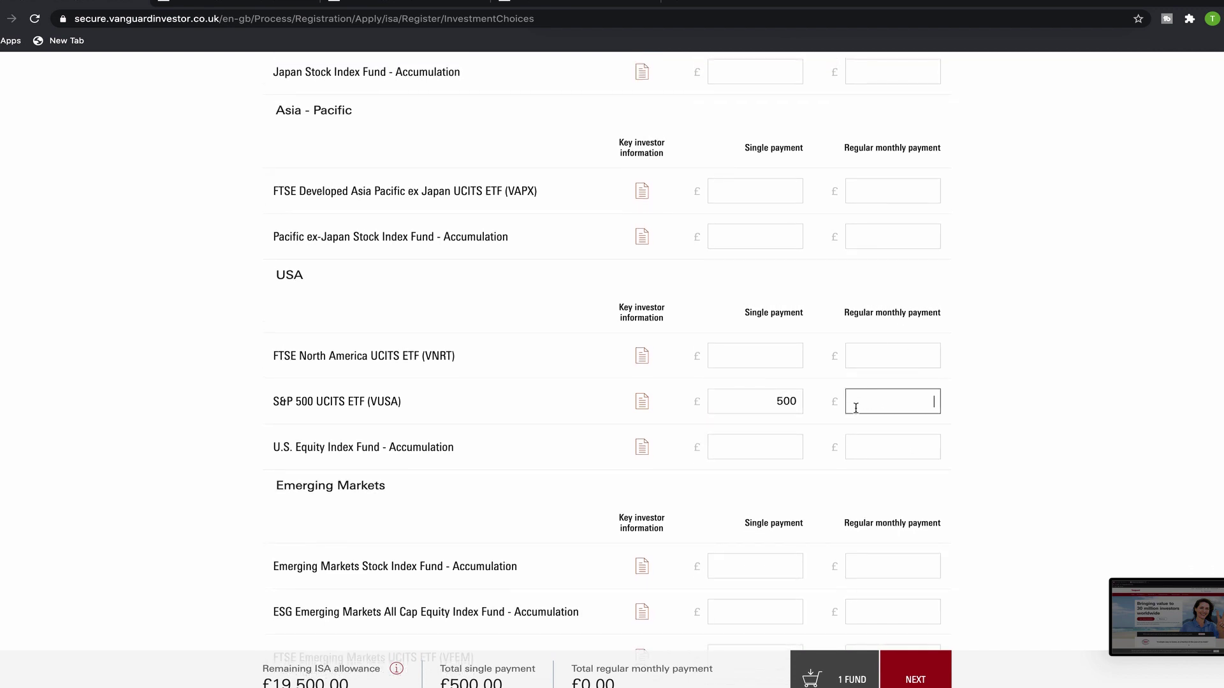
text(100)
click(1073, 411)
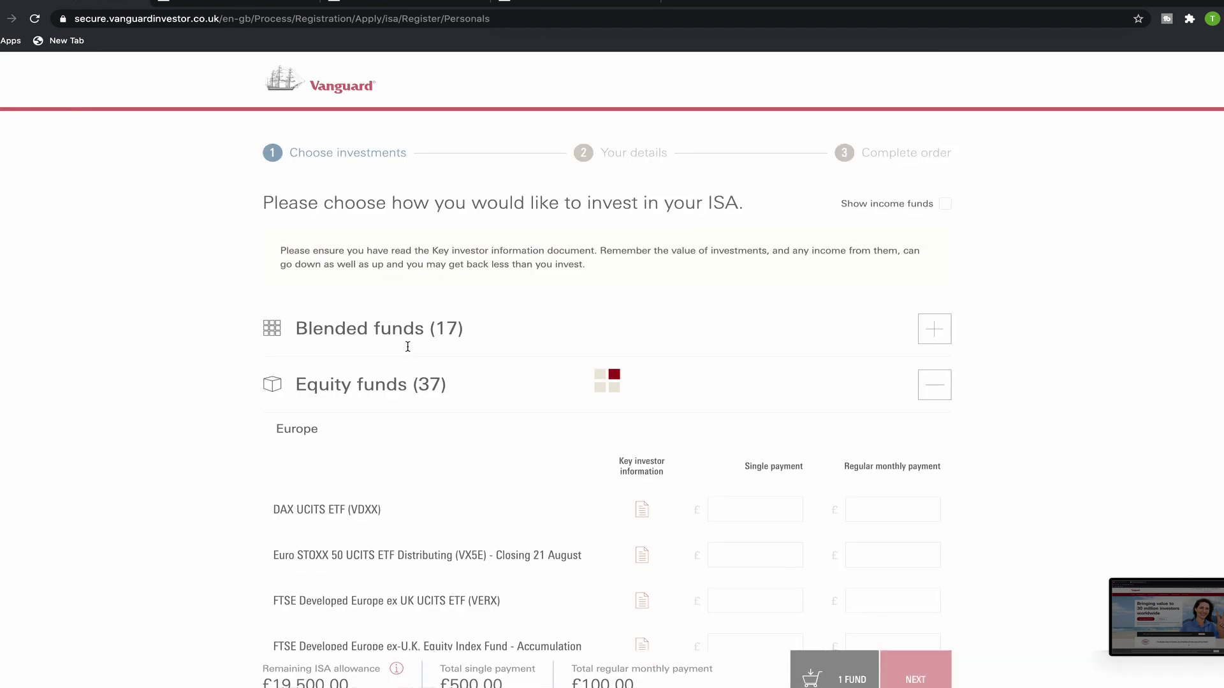
Set the date of birth to 2 January 1970 and continue to the next step
click(411, 298)
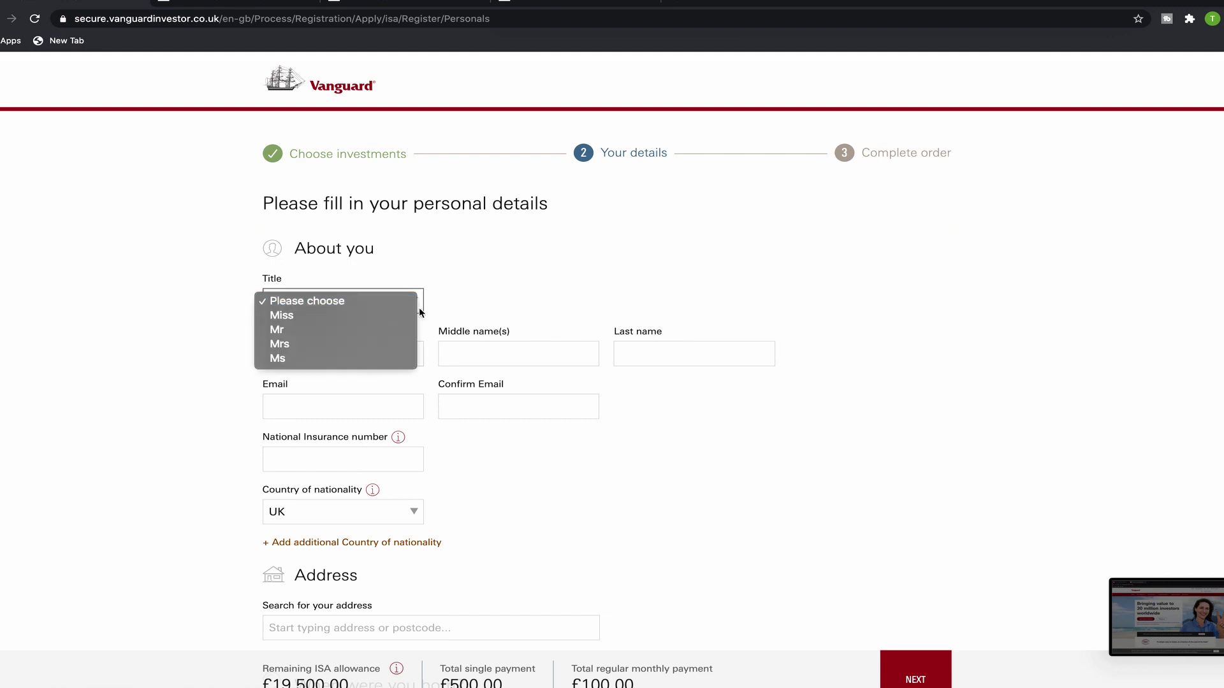
click(486, 301)
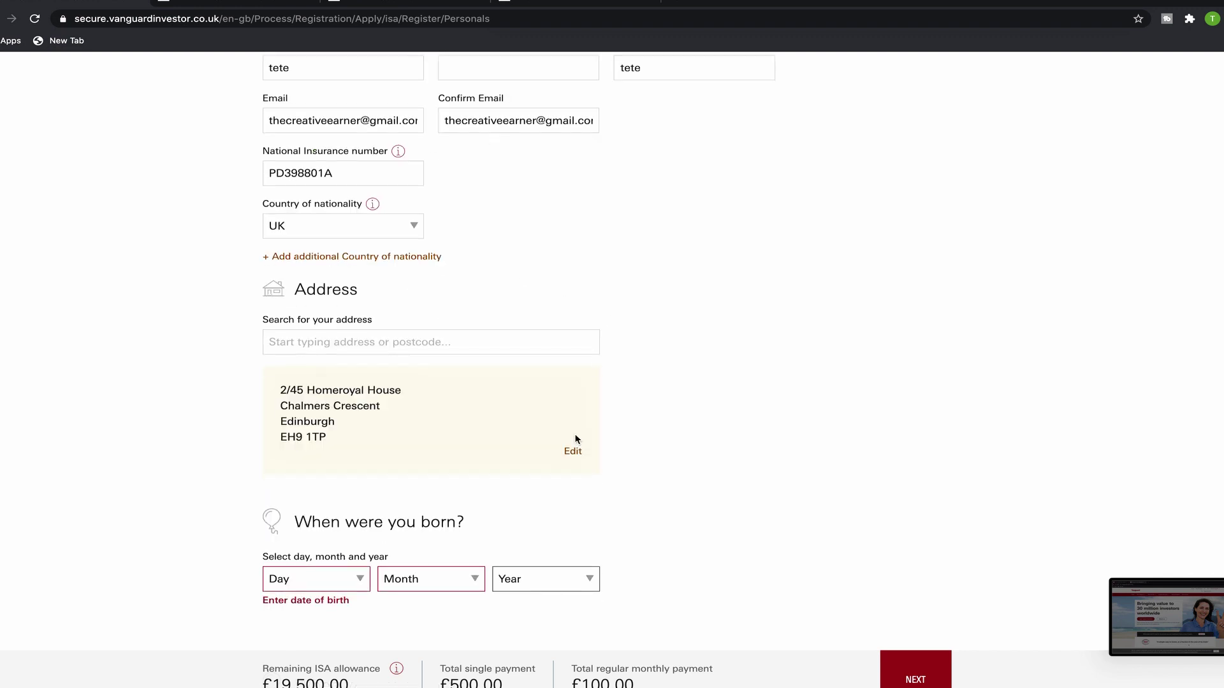
click(364, 591)
click(306, 606)
click(461, 588)
click(402, 596)
click(577, 581)
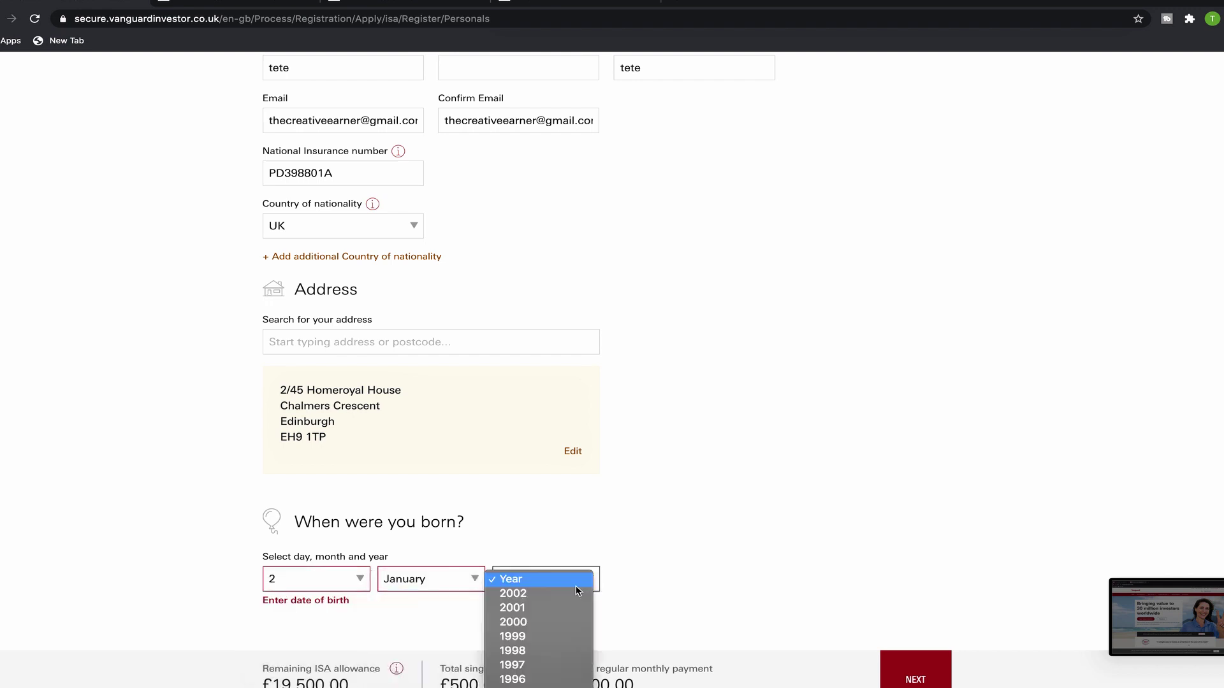
scroll(557, 676, down, 5)
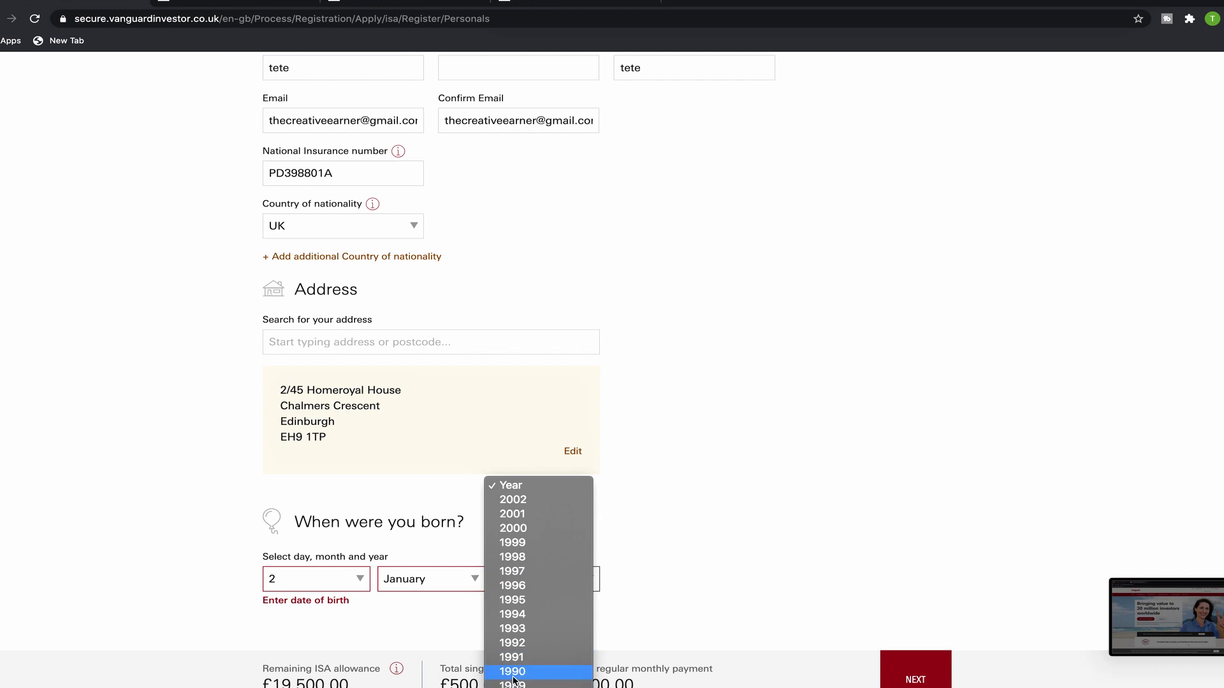
scroll(538, 674, down, 8)
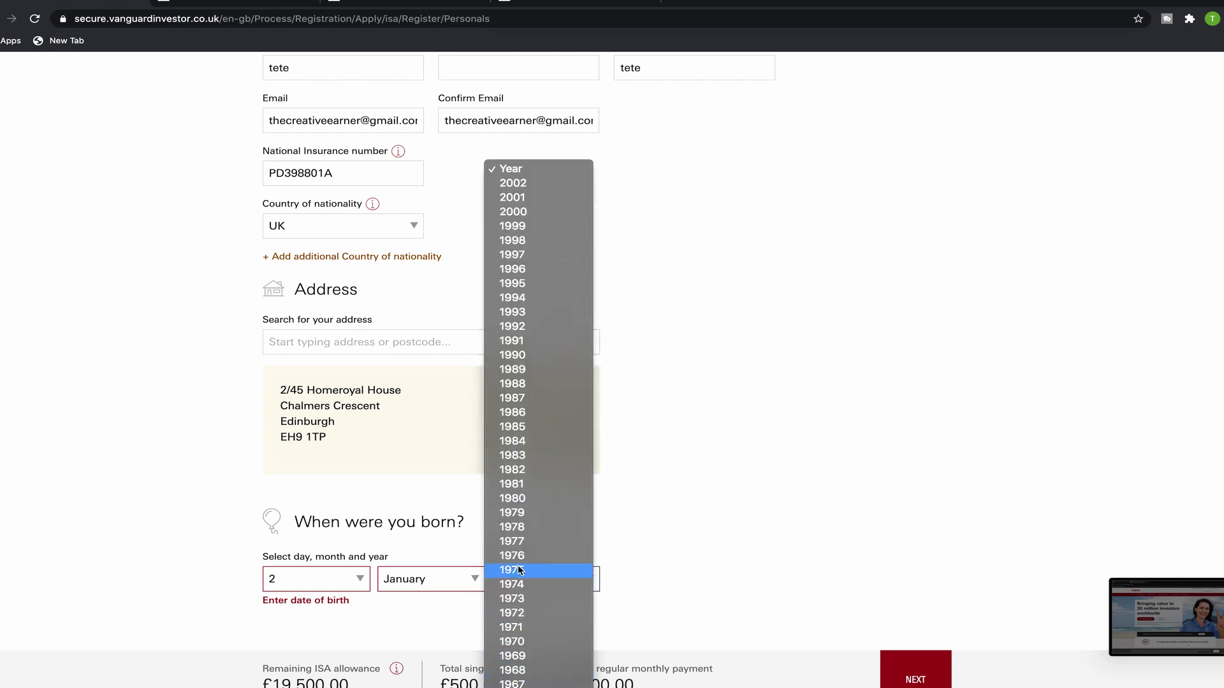
click(555, 641)
click(931, 662)
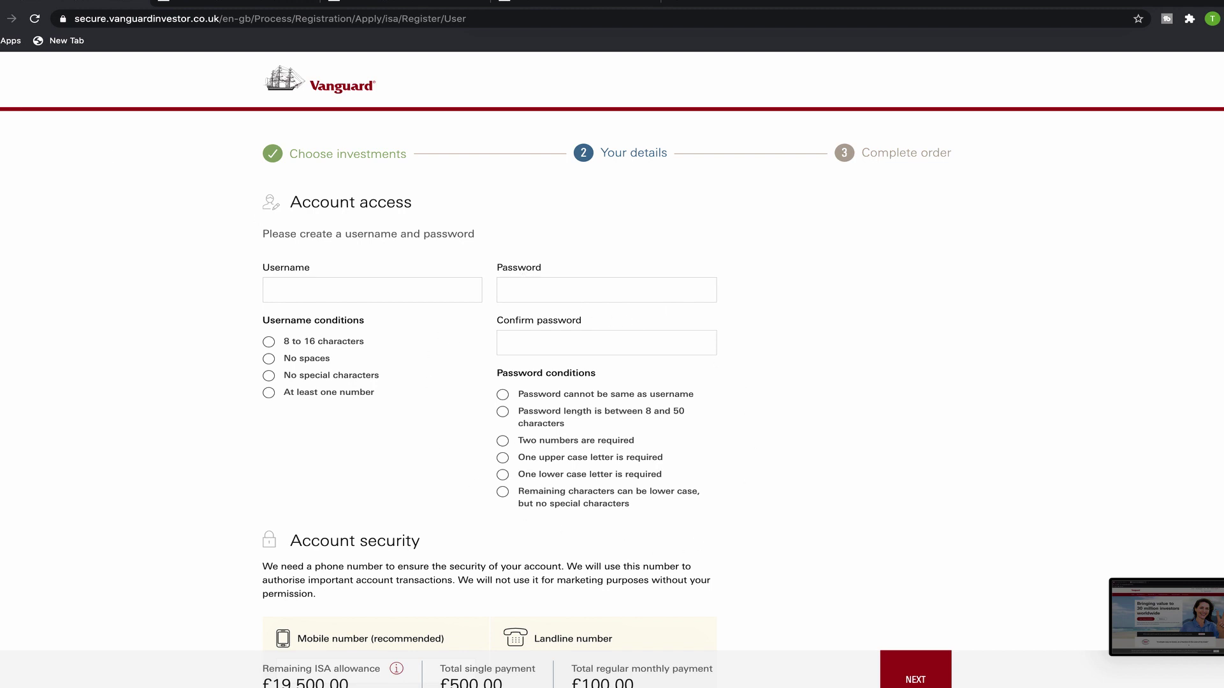
Go back to the filled-in personal details page with Alt+Left
key(alt+Left)
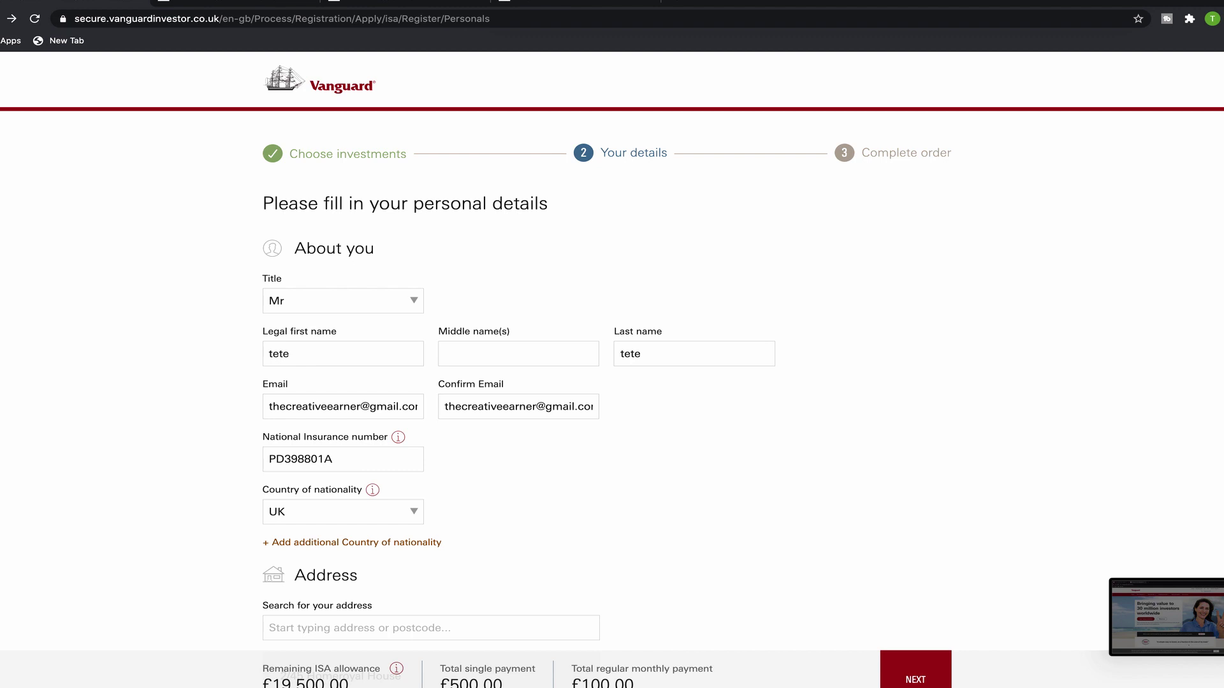